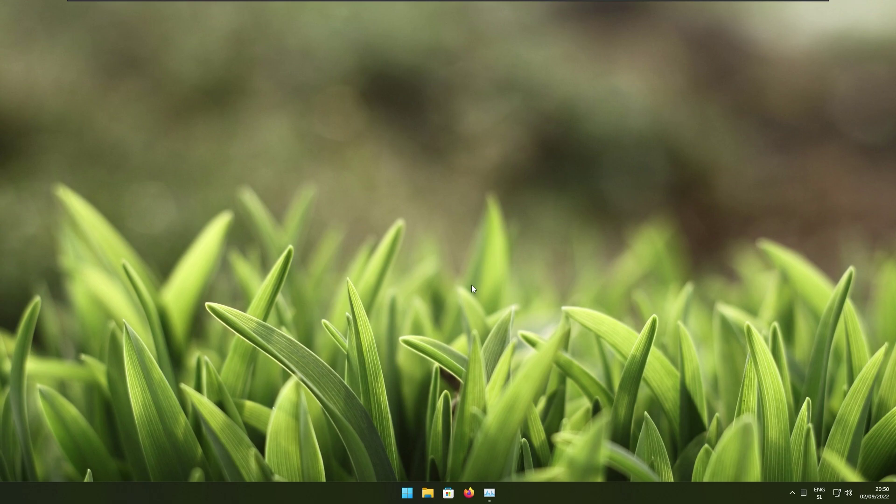
Open Task Manager from its taskbar icon to view the Processes list.
{"action": "left_click", "coordinate": [493, 492]}
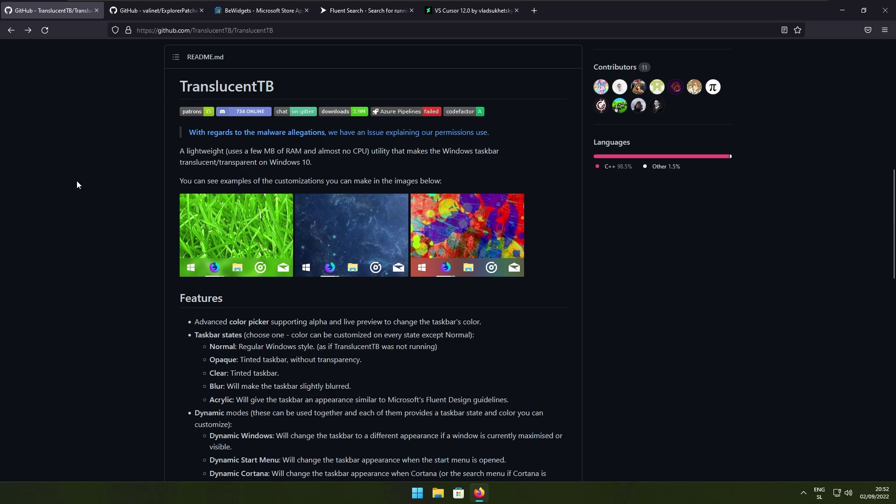
Go to the TranslucentTB 2021.5 release page and scroll to its Assets list.
{"action": "scroll", "coordinate": [329, 194], "scroll_direction": "up", "scroll_amount": 8}
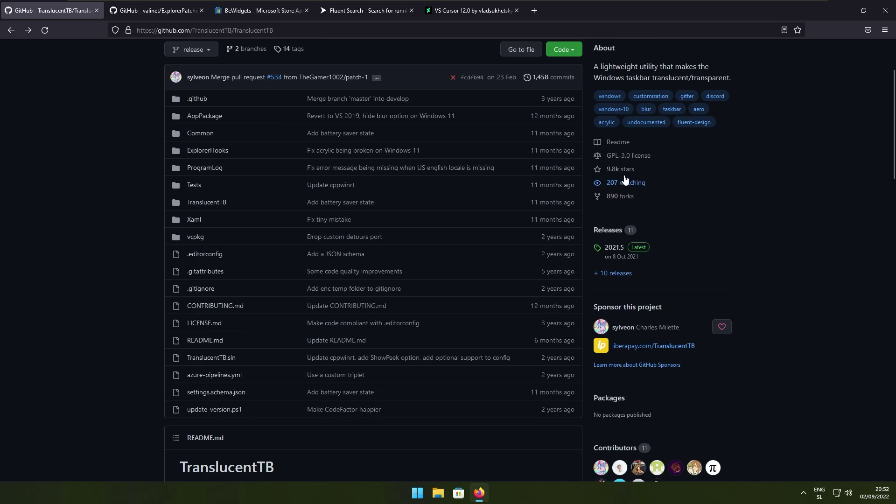
{"action": "scroll", "coordinate": [505, 224], "scroll_direction": "up", "scroll_amount": 2}
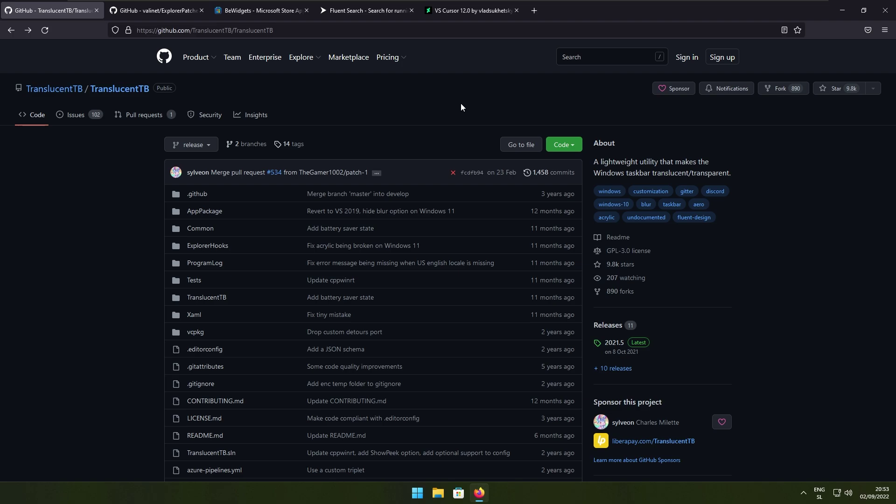
{"action": "scroll", "coordinate": [513, 140], "scroll_direction": "down", "scroll_amount": 2}
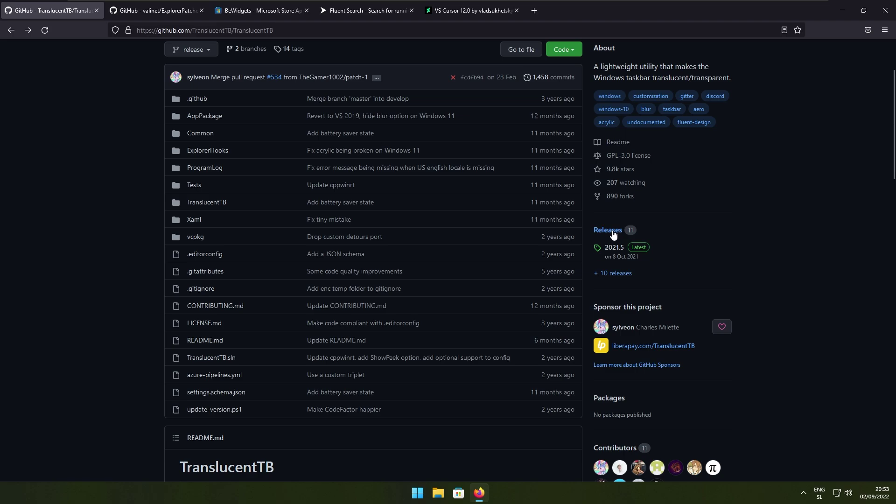
{"action": "left_click", "coordinate": [618, 275]}
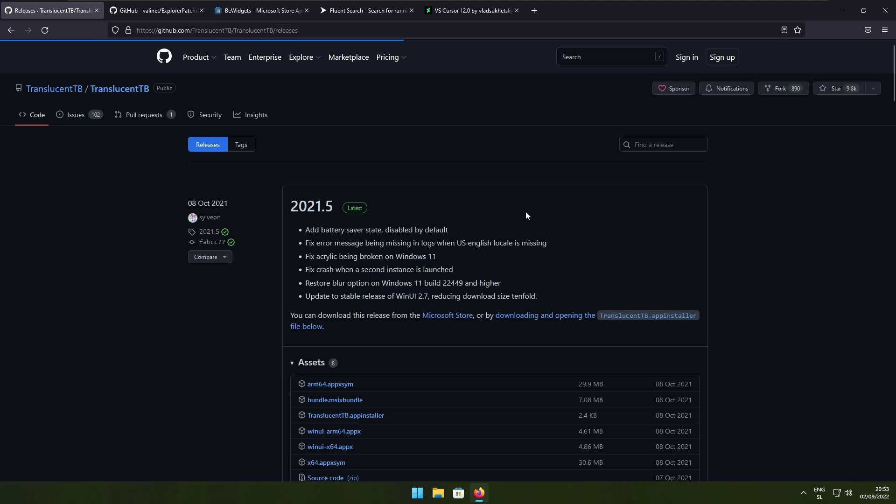
{"action": "scroll", "coordinate": [525, 215], "scroll_direction": "down", "scroll_amount": 1}
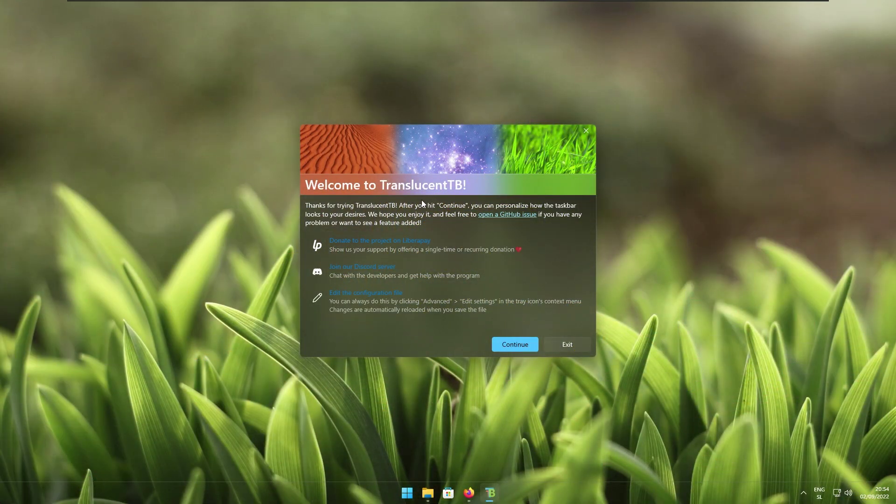
Accept TranslucentTB's welcome, pin its tray icon to the visible tray, and open its menu.
{"action": "left_click", "coordinate": [508, 349]}
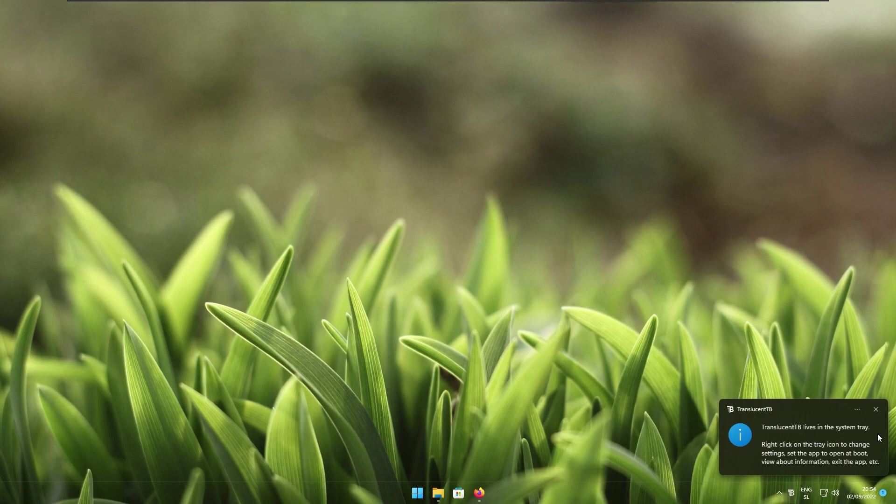
{"action": "left_click", "coordinate": [875, 409]}
{"action": "left_click", "coordinate": [789, 492]}
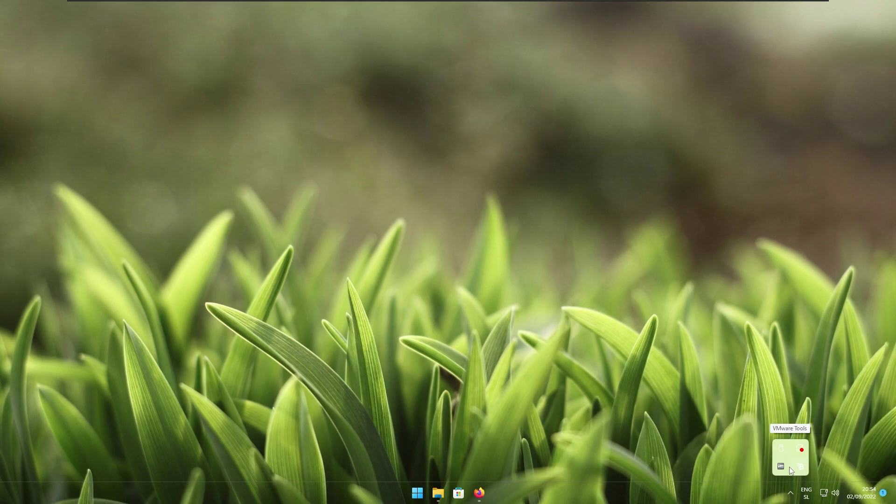
{"action": "left_click_drag", "start_coordinate": [803, 470], "coordinate": [793, 493]}
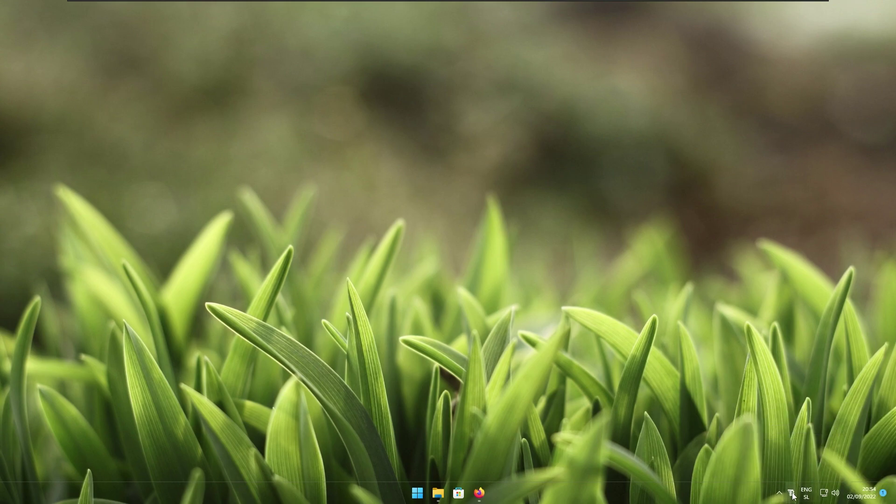
{"action": "right_click", "coordinate": [792, 494]}
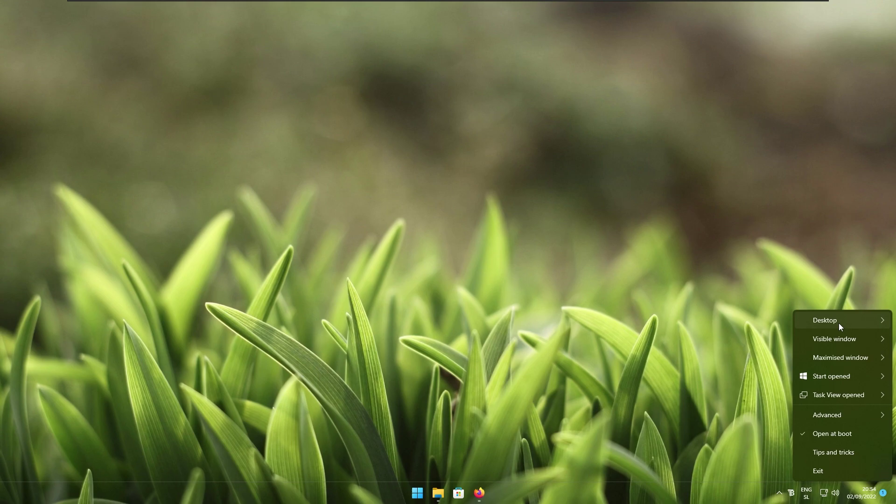
{"action": "mouse_move", "coordinate": [838, 320]}
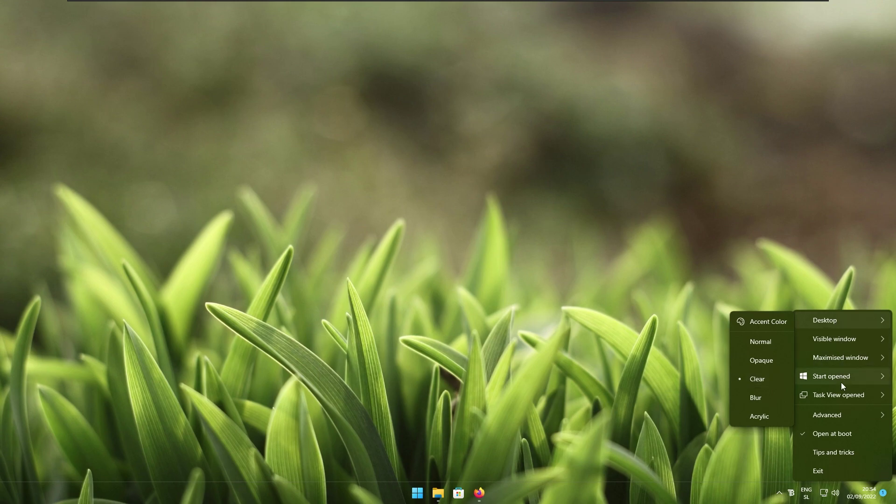
{"action": "mouse_move", "coordinate": [834, 338]}
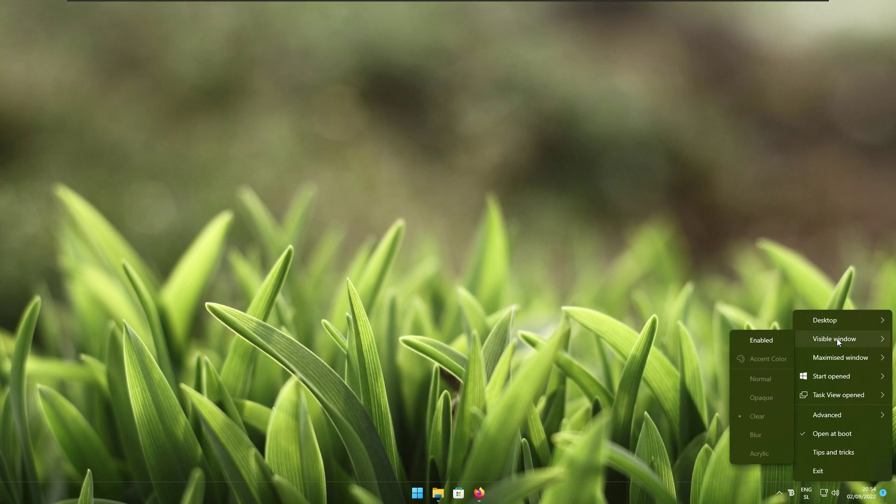
Enable the Visible window and Maximised window taskbar states, with Maximised set to Clear.
{"action": "left_click", "coordinate": [782, 340]}
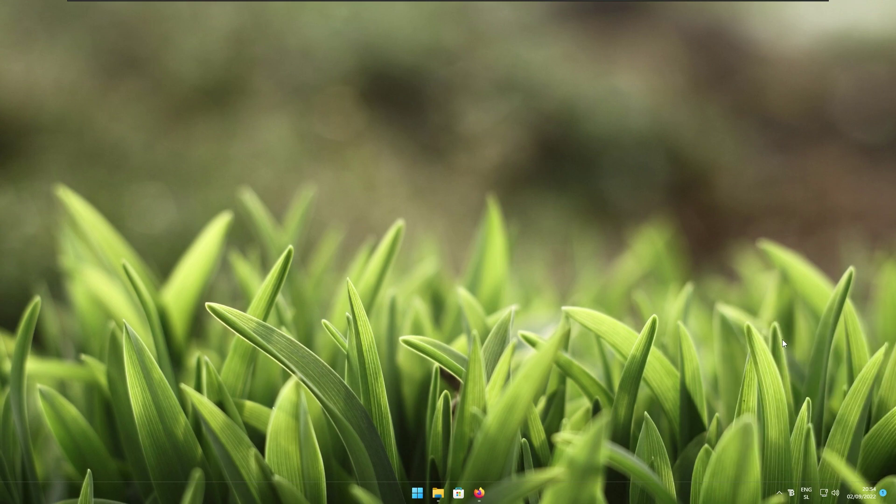
{"action": "right_click", "coordinate": [790, 492]}
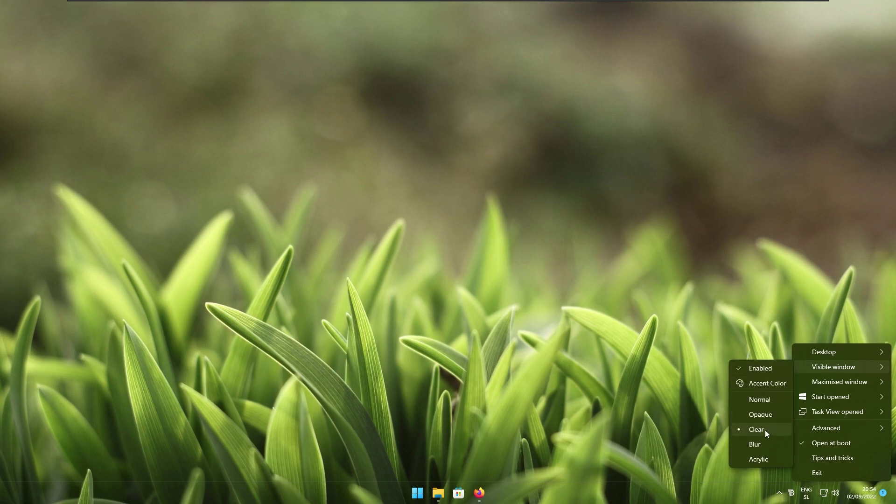
{"action": "mouse_move", "coordinate": [839, 381]}
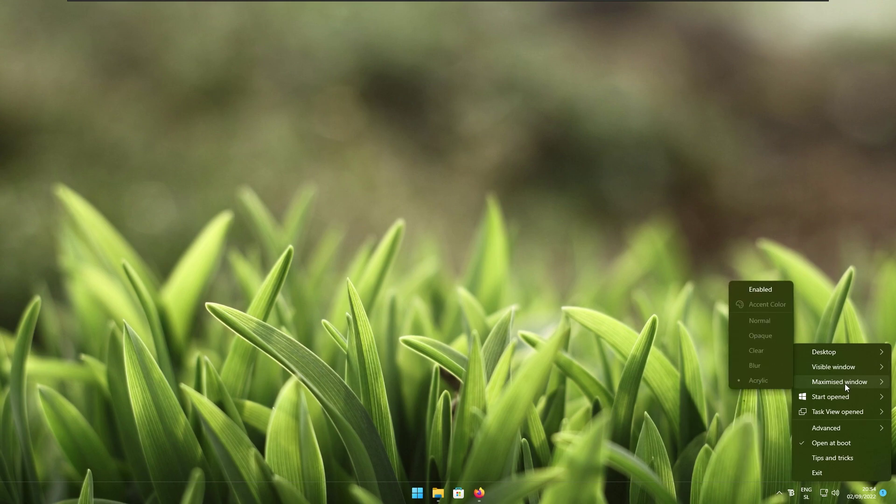
{"action": "left_click", "coordinate": [762, 290]}
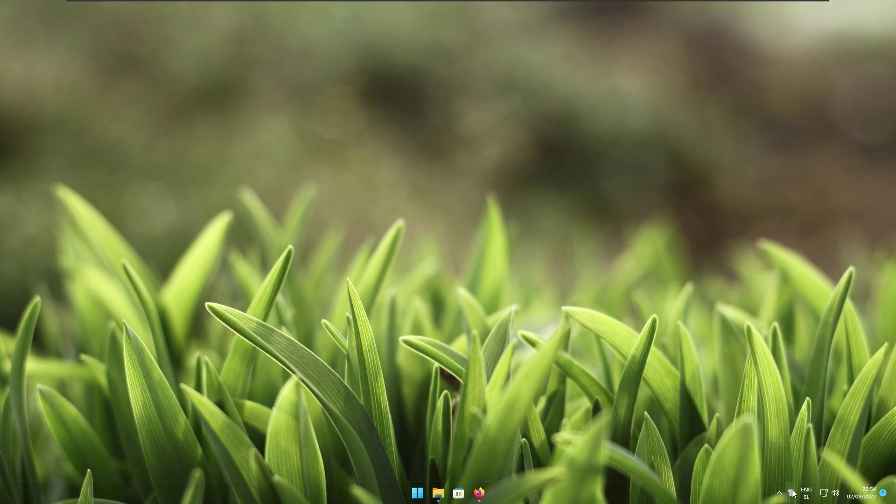
{"action": "right_click", "coordinate": [792, 493]}
{"action": "left_click", "coordinate": [765, 350]}
{"action": "right_click", "coordinate": [790, 494]}
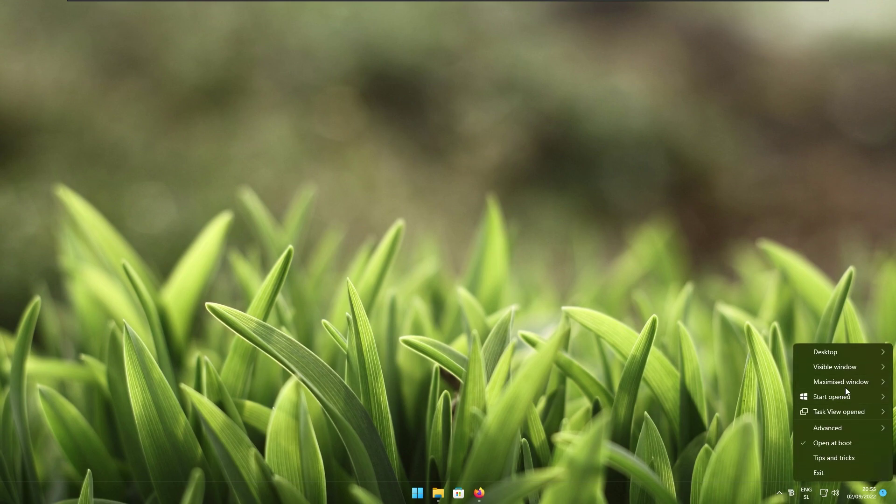
{"action": "mouse_move", "coordinate": [831, 396]}
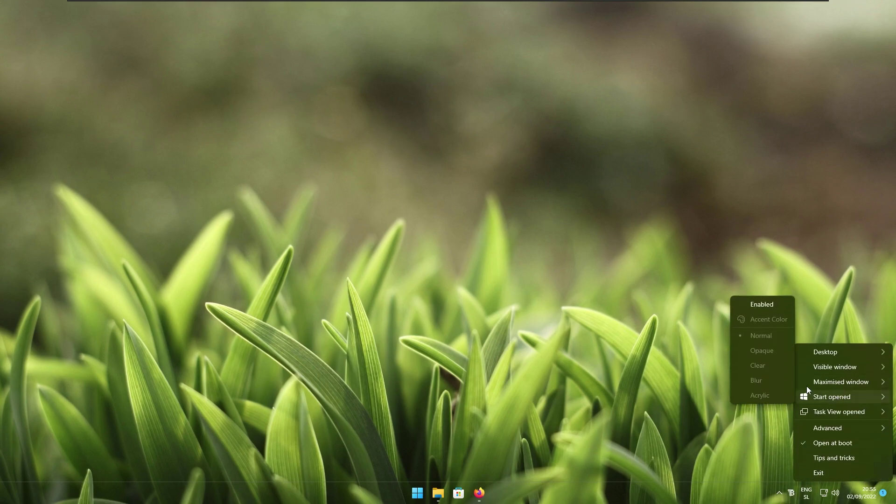
Enable the Start opened state and make the taskbar Clear for Start and Task View.
{"action": "left_click", "coordinate": [767, 307]}
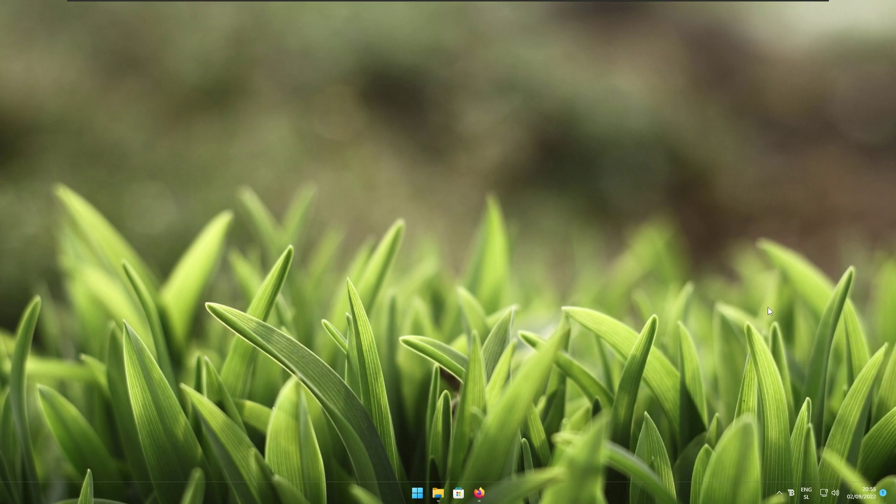
{"action": "right_click", "coordinate": [791, 493]}
{"action": "mouse_move", "coordinate": [830, 396]}
{"action": "left_click", "coordinate": [769, 367]}
{"action": "right_click", "coordinate": [793, 493]}
{"action": "mouse_move", "coordinate": [836, 412]}
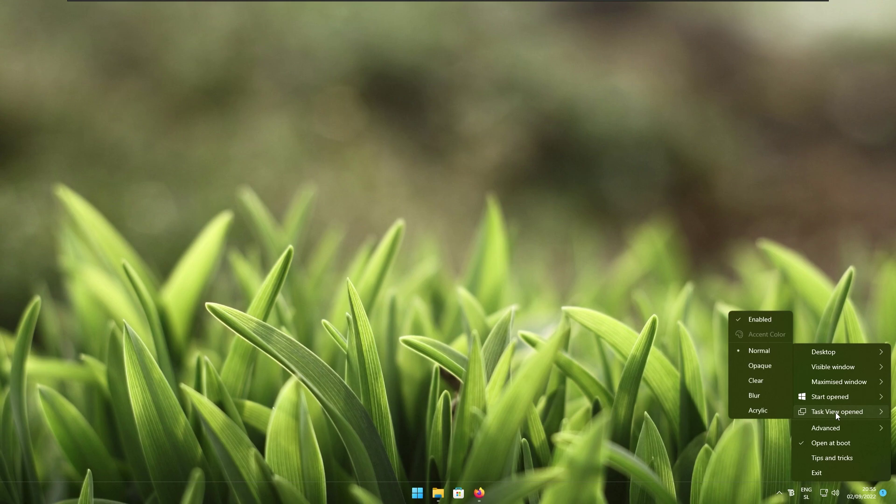
{"action": "left_click", "coordinate": [766, 381]}
{"action": "right_click", "coordinate": [792, 495]}
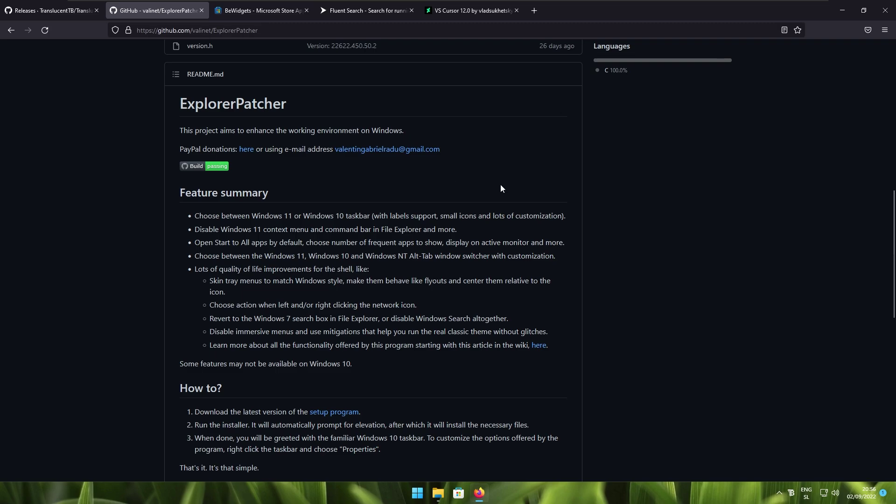
Open ExplorerPatcher's full releases list and expand the latest release's Assets.
{"action": "scroll", "coordinate": [506, 188], "scroll_direction": "up", "scroll_amount": 5}
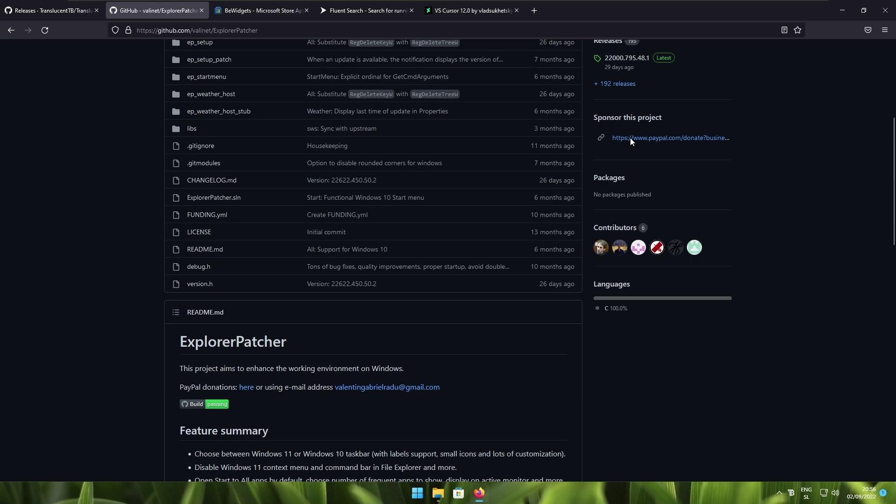
{"action": "scroll", "coordinate": [699, 88], "scroll_direction": "up", "scroll_amount": 1}
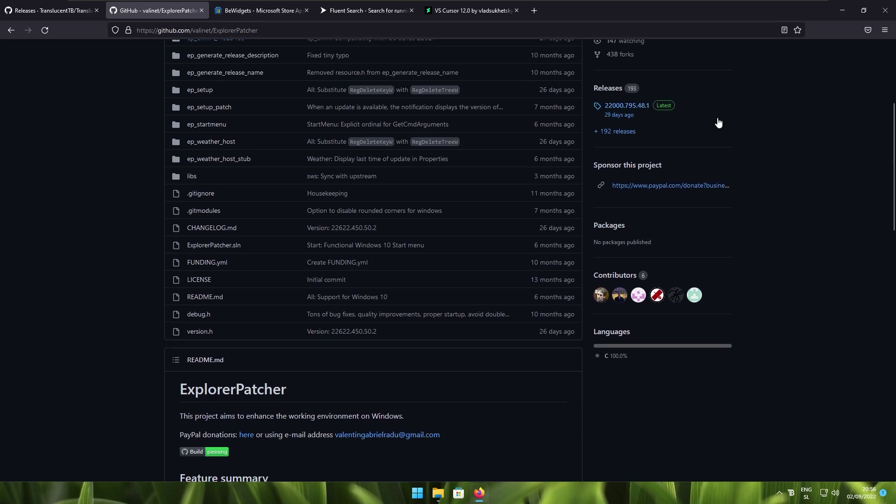
{"action": "scroll", "coordinate": [686, 126], "scroll_direction": "up", "scroll_amount": 2}
{"action": "left_click", "coordinate": [621, 226]}
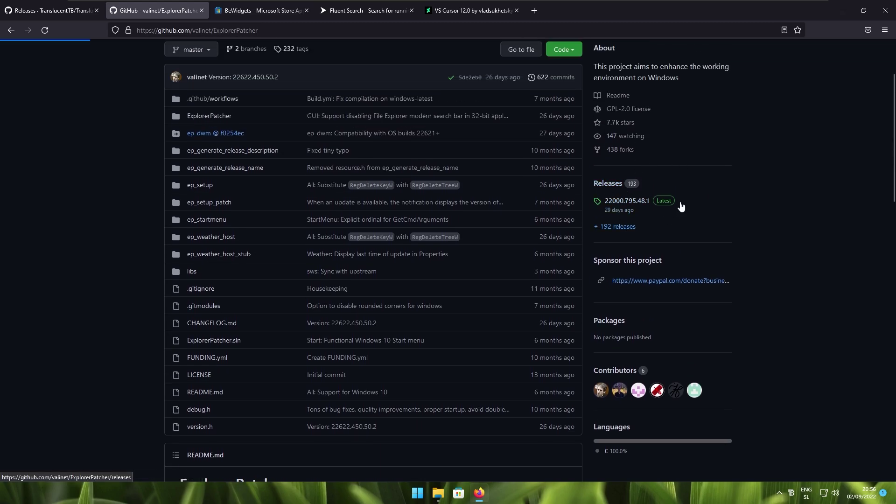
{"action": "scroll", "coordinate": [597, 210], "scroll_direction": "down", "scroll_amount": 3}
{"action": "scroll", "coordinate": [451, 254], "scroll_direction": "down", "scroll_amount": 4}
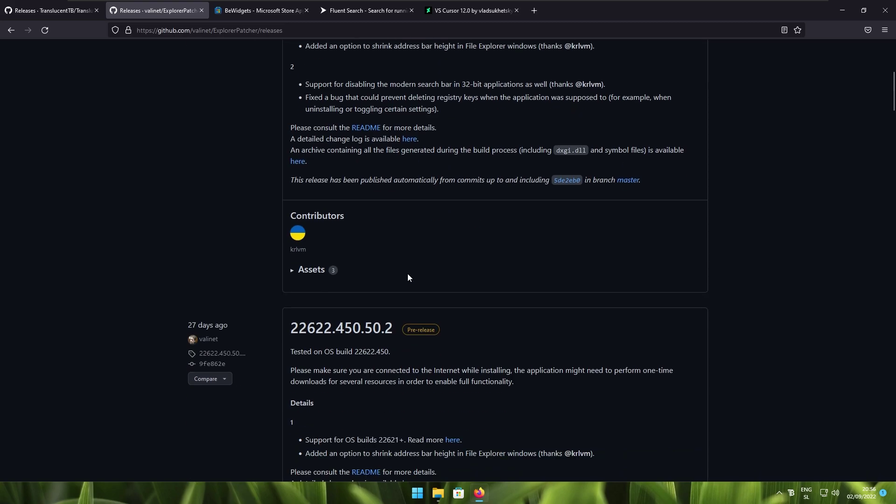
{"action": "left_click", "coordinate": [294, 275]}
{"action": "scroll", "coordinate": [419, 237], "scroll_direction": "up", "scroll_amount": 5}
{"action": "scroll", "coordinate": [423, 233], "scroll_direction": "up", "scroll_amount": 1}
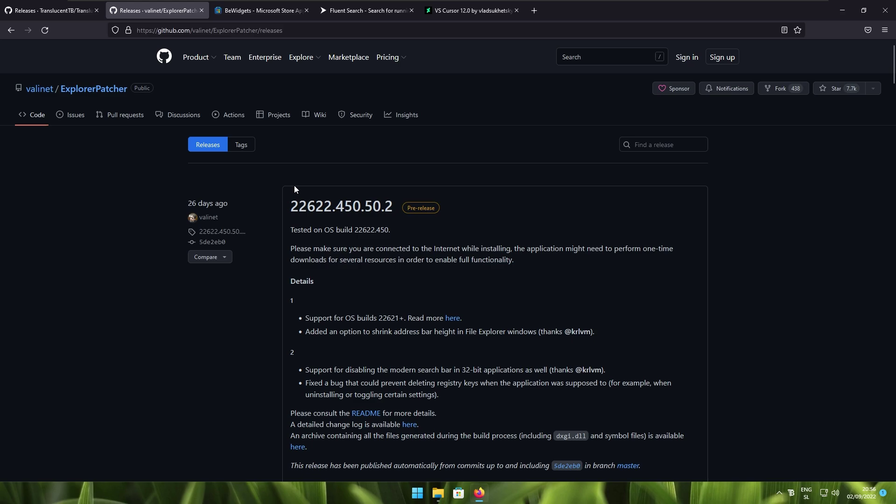
{"action": "scroll", "coordinate": [327, 196], "scroll_direction": "down", "scroll_amount": 4}
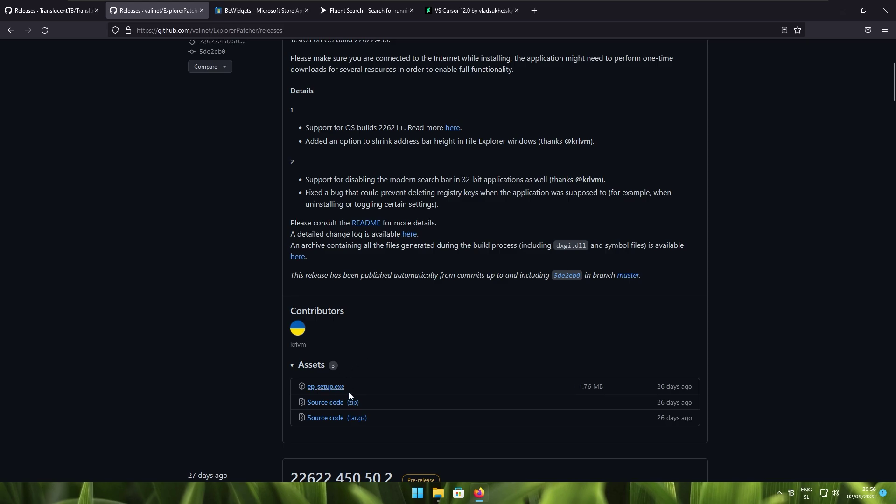
Minimise Firefox and run ep_setup from Downloads, approving it with SmartScreen's Run anyway.
{"action": "left_click", "coordinate": [842, 11]}
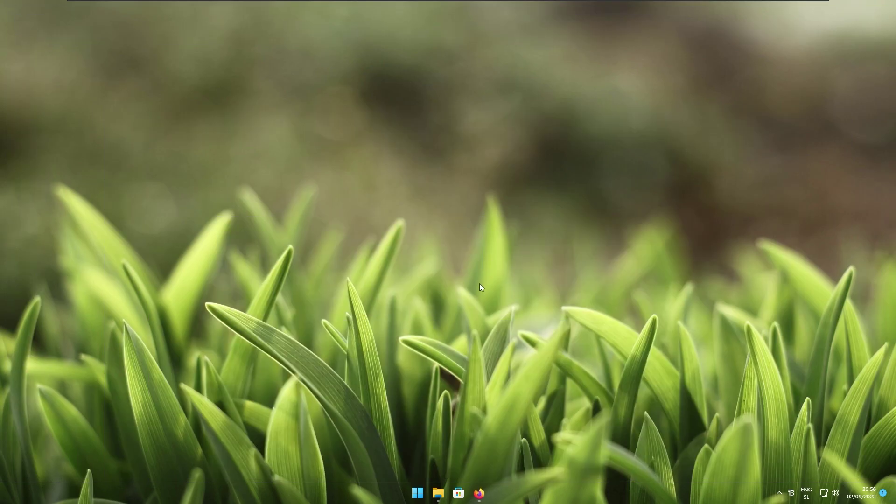
{"action": "left_click", "coordinate": [446, 493]}
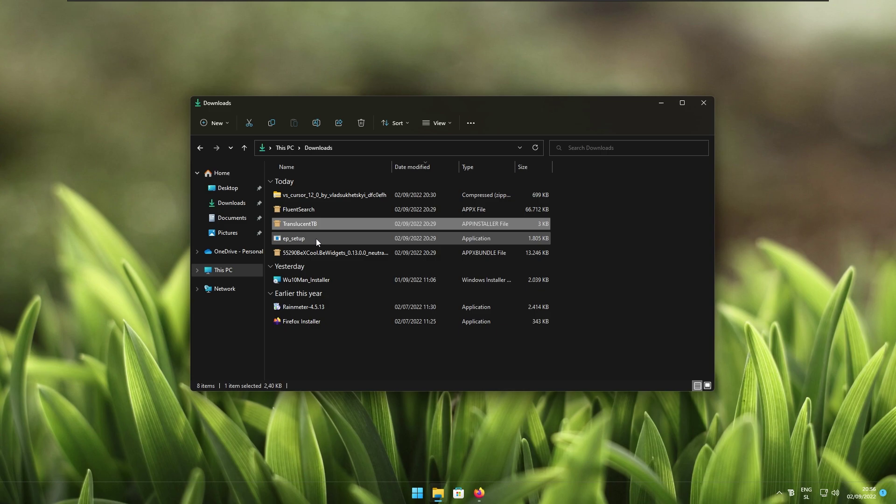
{"action": "double_click", "coordinate": [316, 238]}
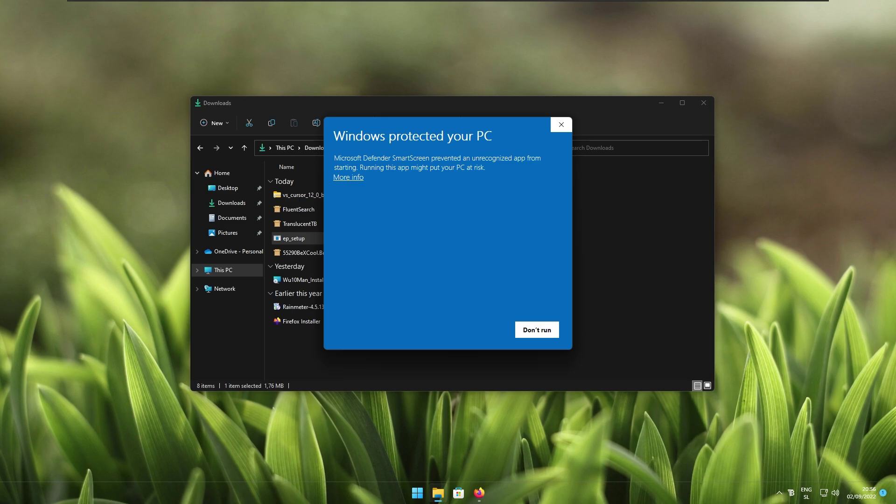
{"action": "left_click", "coordinate": [348, 178]}
{"action": "left_click", "coordinate": [470, 333]}
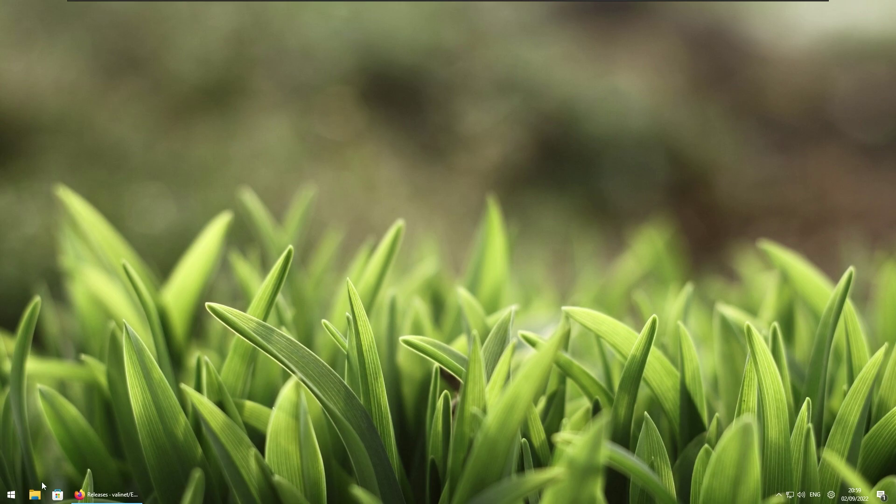
Set Taskbar alignment to Left under Personalization > Taskbar > Taskbar behaviors, then close Settings.
{"action": "left_click", "coordinate": [19, 494]}
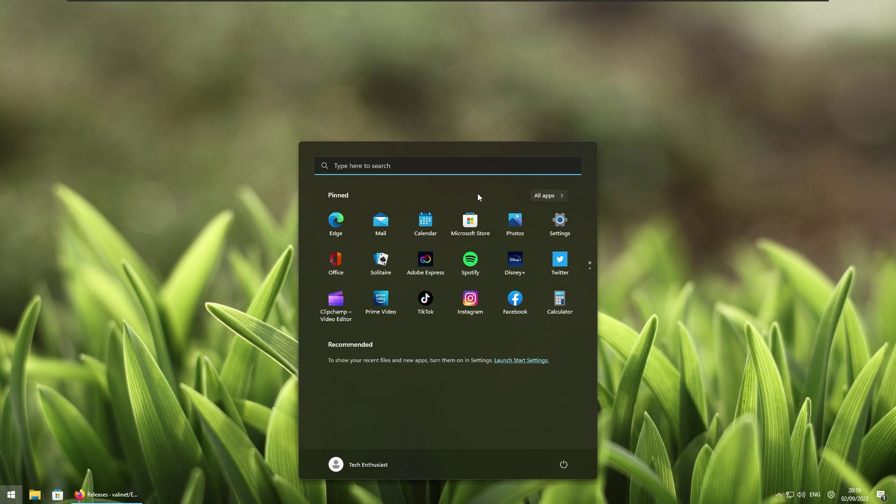
{"action": "left_click", "coordinate": [575, 226]}
{"action": "left_click", "coordinate": [289, 224]}
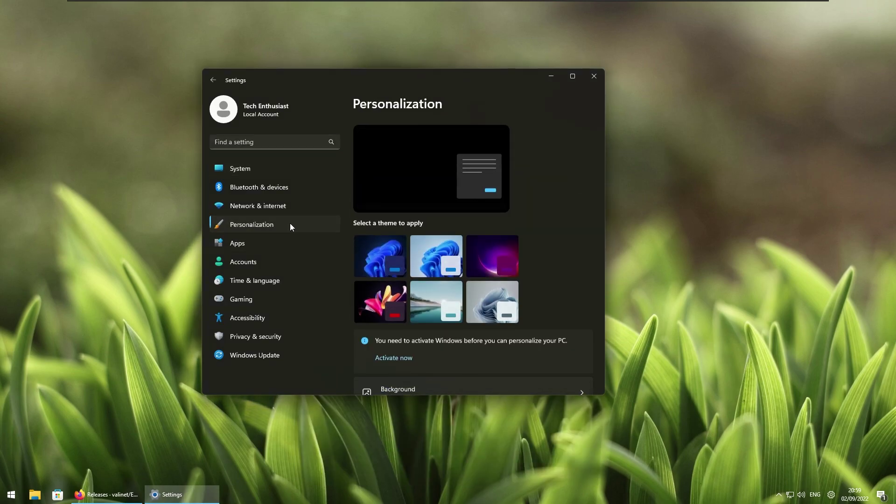
{"action": "scroll", "coordinate": [447, 275], "scroll_direction": "down", "scroll_amount": 5}
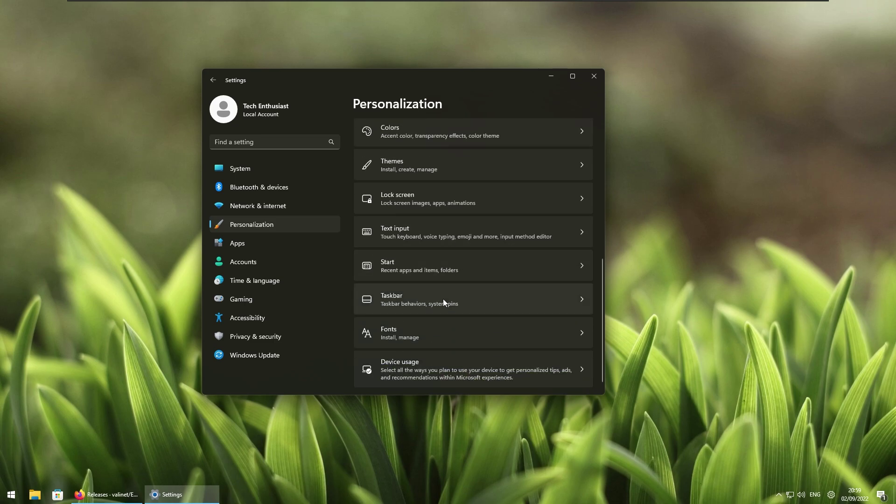
{"action": "left_click", "coordinate": [443, 299]}
{"action": "scroll", "coordinate": [468, 291], "scroll_direction": "down", "scroll_amount": 3}
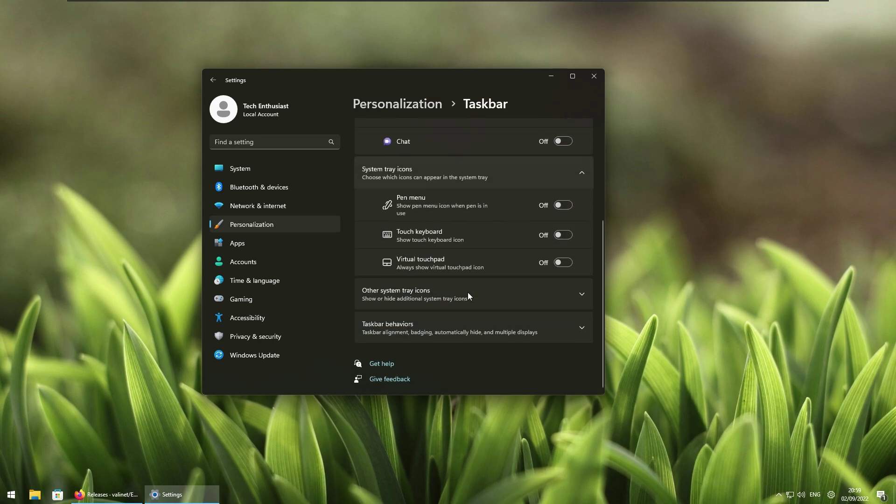
{"action": "left_click", "coordinate": [399, 326]}
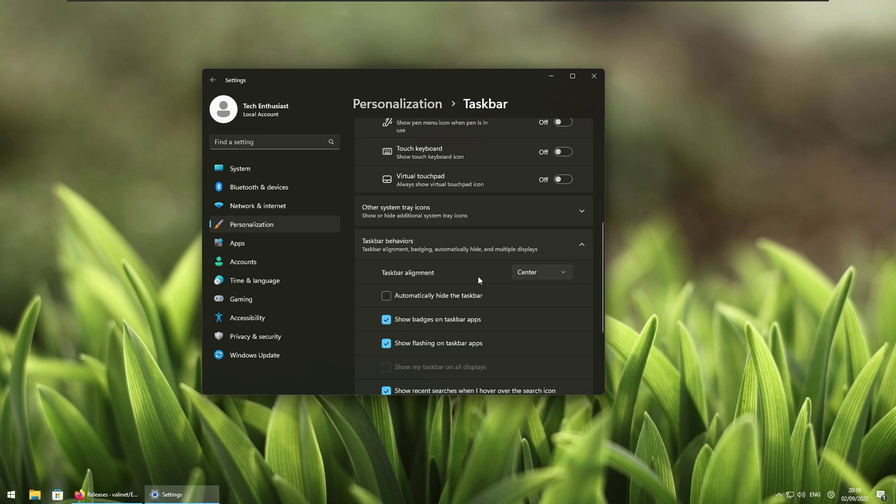
{"action": "left_click", "coordinate": [523, 275]}
{"action": "left_click", "coordinate": [534, 261]}
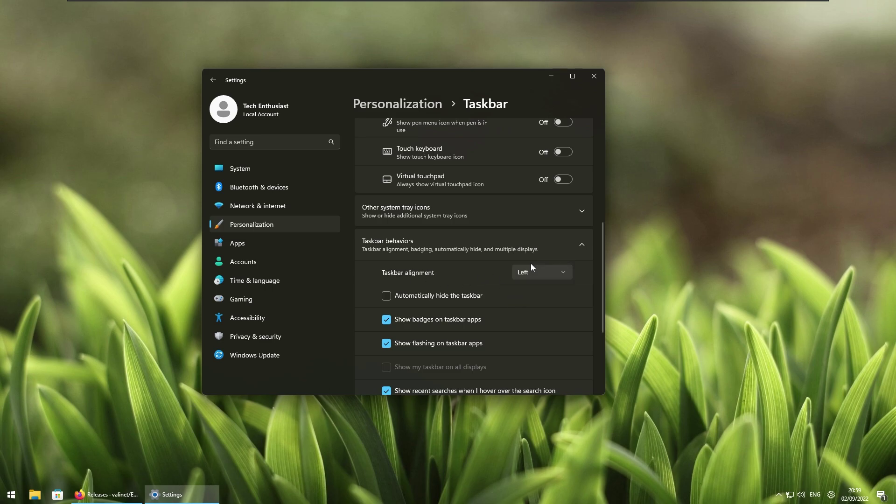
{"action": "left_click", "coordinate": [596, 76]}
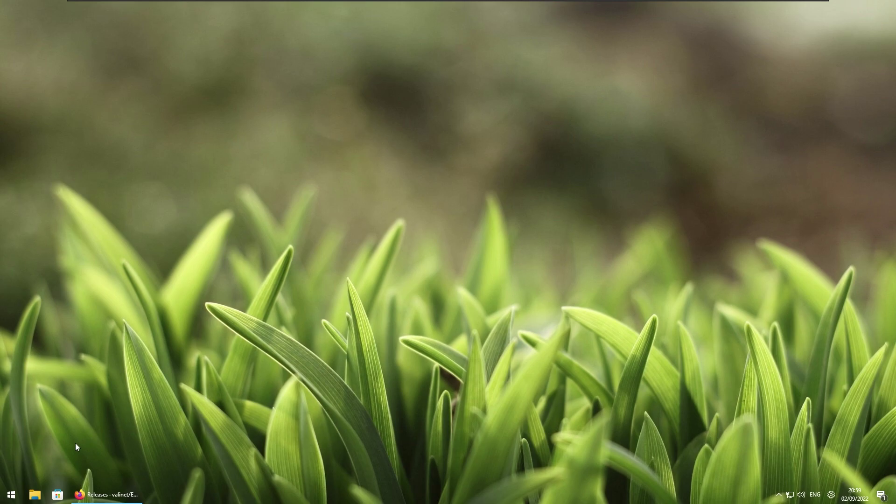
Open ExplorerPatcher's Properties window from the taskbar's right-click menu.
{"action": "left_click", "coordinate": [17, 493]}
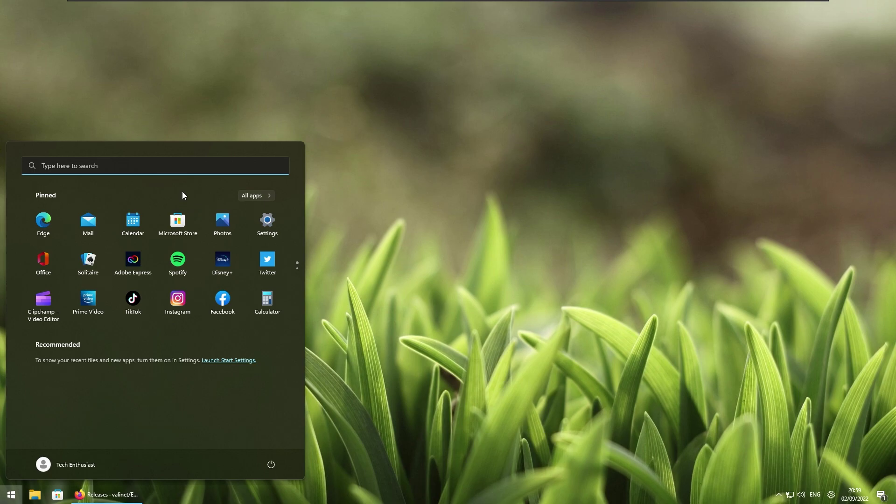
{"action": "right_click", "coordinate": [393, 496]}
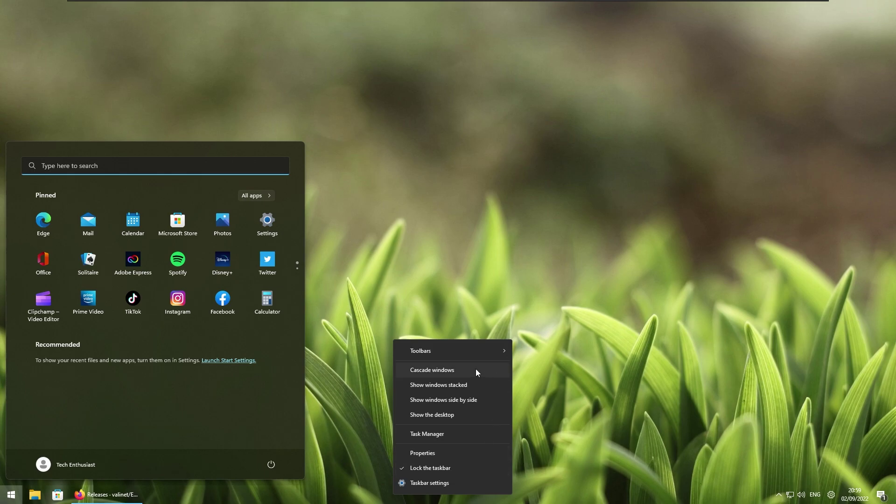
{"action": "left_click", "coordinate": [443, 456]}
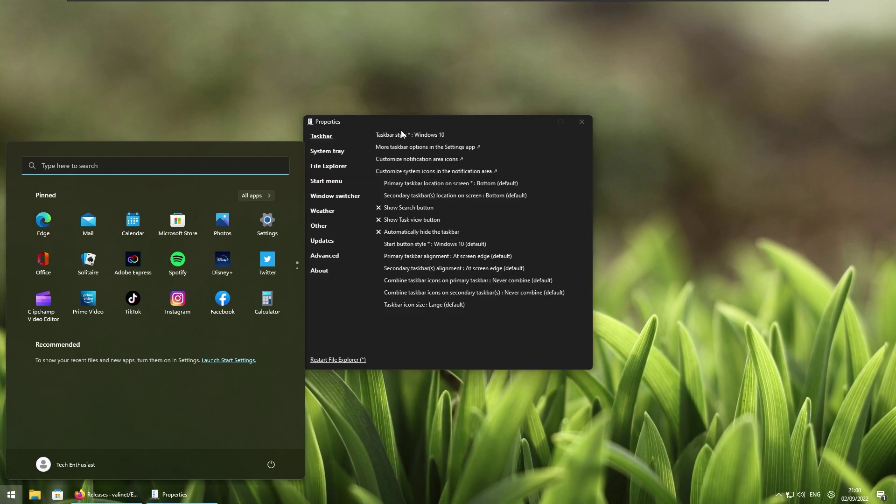
{"action": "left_click", "coordinate": [449, 128]}
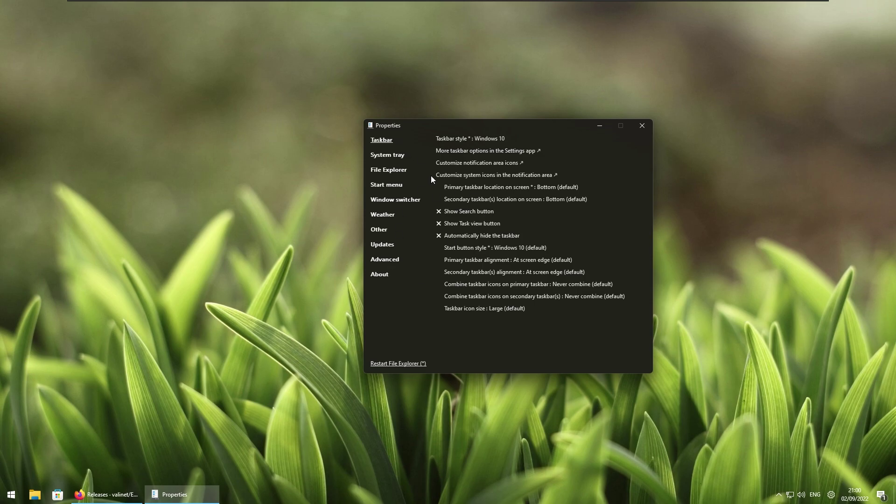
{"action": "left_click_drag", "start_coordinate": [433, 126], "coordinate": [422, 126]}
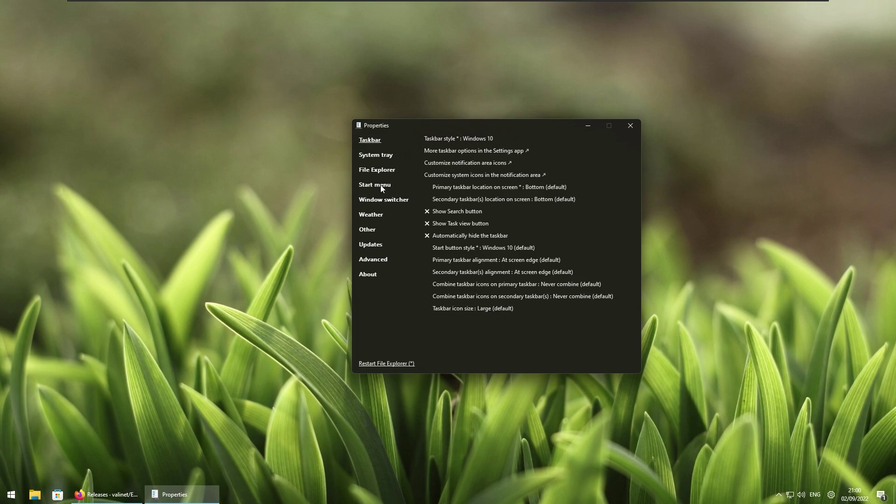
Keep the Windows 10 taskbar style and set the Start button style to Windows 11.
{"action": "left_click", "coordinate": [483, 139]}
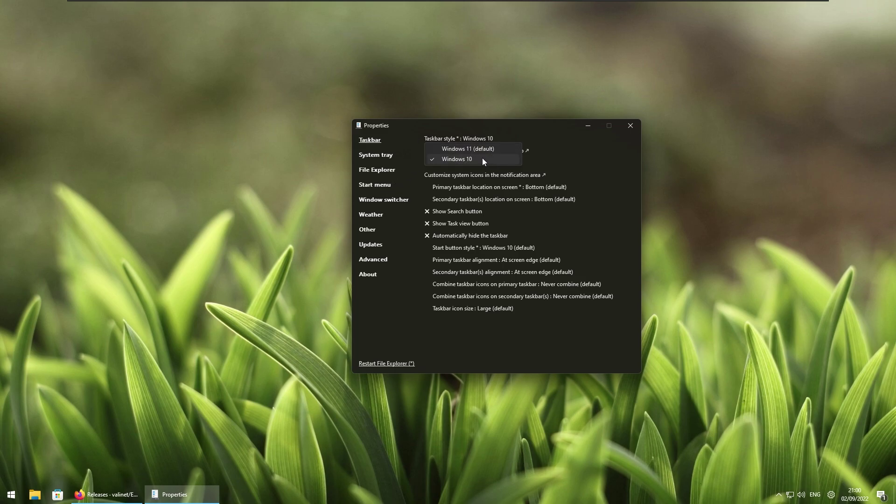
{"action": "left_click", "coordinate": [483, 159]}
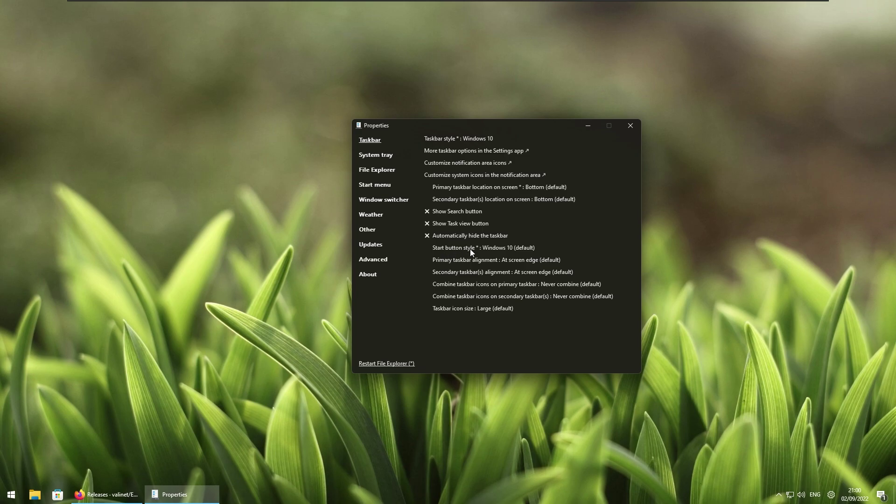
{"action": "left_click", "coordinate": [502, 249]}
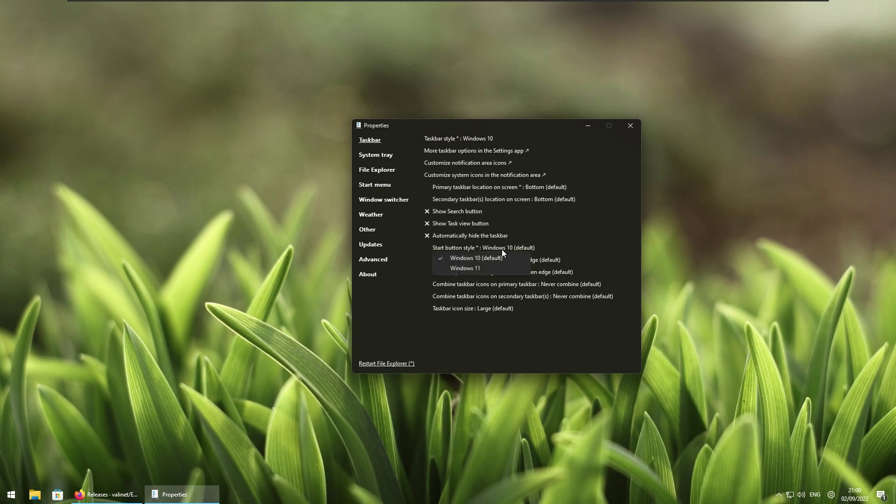
{"action": "left_click", "coordinate": [483, 268]}
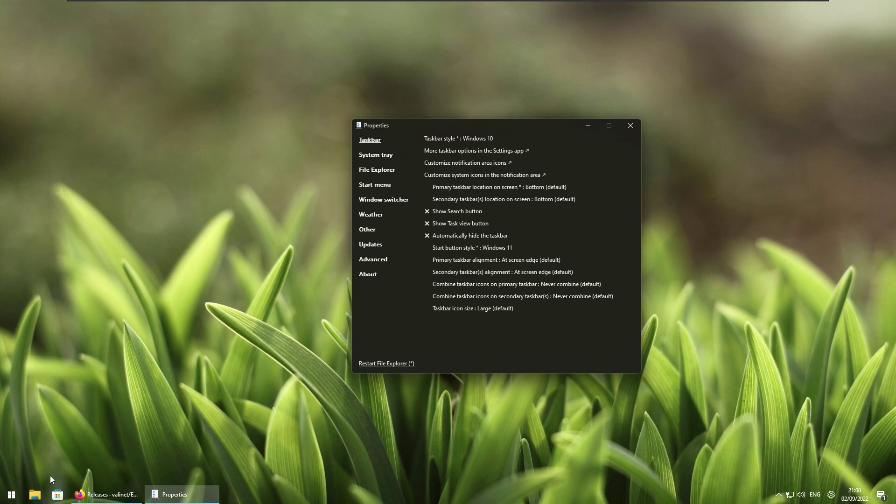
{"action": "left_click", "coordinate": [17, 492]}
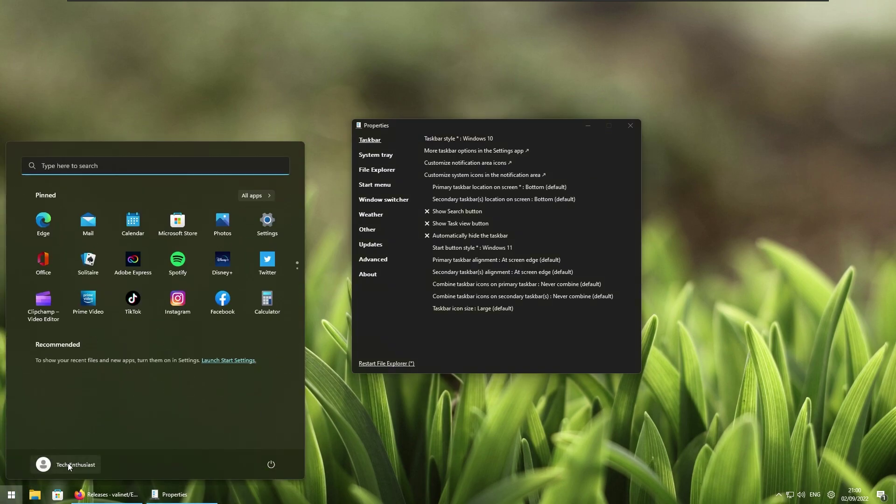
{"action": "left_click", "coordinate": [394, 401]}
{"action": "left_click", "coordinate": [387, 187]}
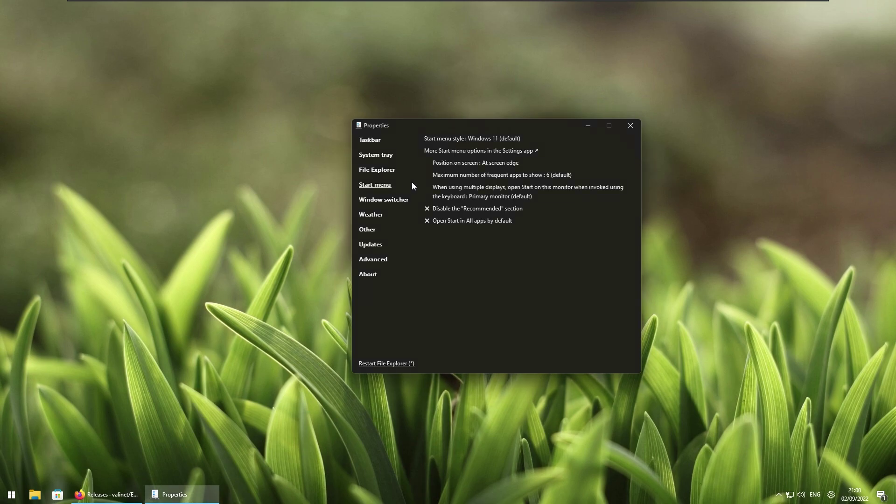
Set the Start menu style to Windows 10 with rounded corners as a floating menu.
{"action": "left_click", "coordinate": [498, 140]}
{"action": "left_click", "coordinate": [490, 159]}
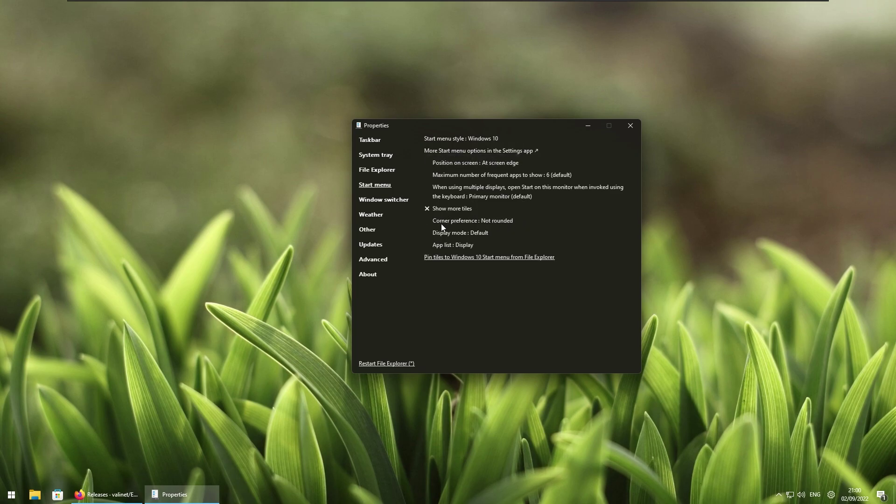
{"action": "left_click", "coordinate": [487, 221]}
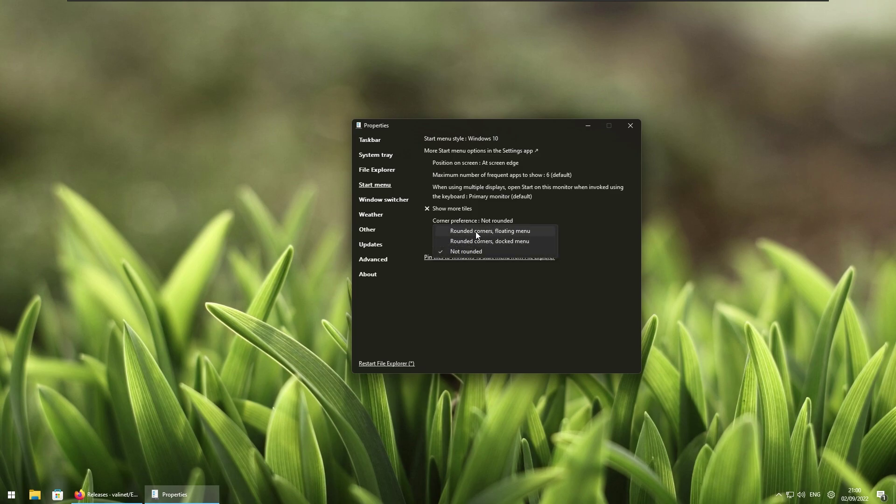
{"action": "left_click", "coordinate": [477, 231]}
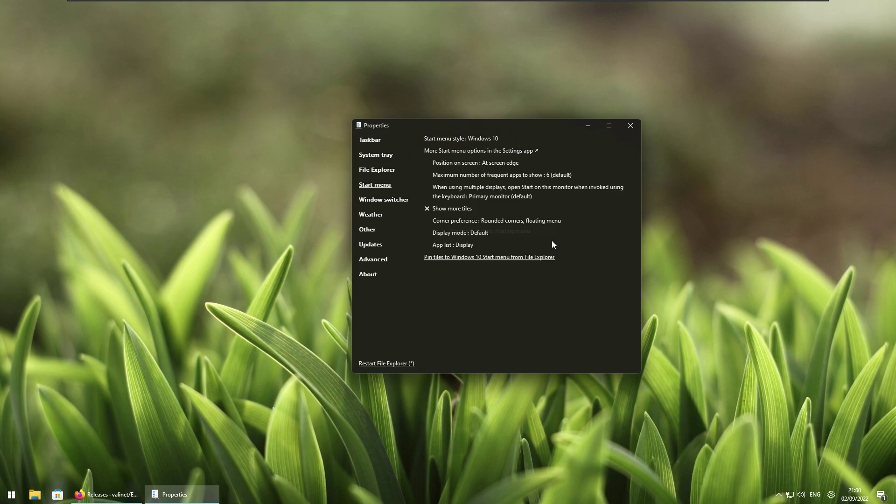
Open the new Windows 10-style Start menu and scroll through it to check it.
{"action": "left_click", "coordinate": [13, 494]}
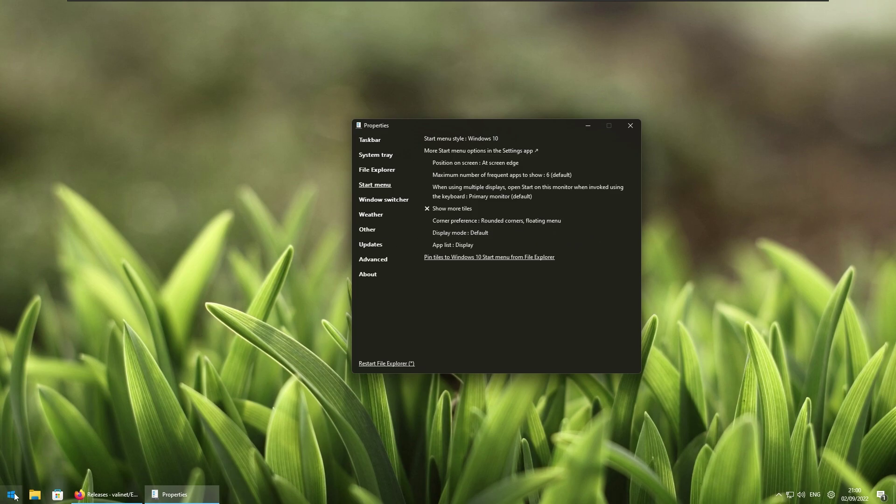
{"action": "scroll", "coordinate": [77, 390], "scroll_direction": "down", "scroll_amount": 3}
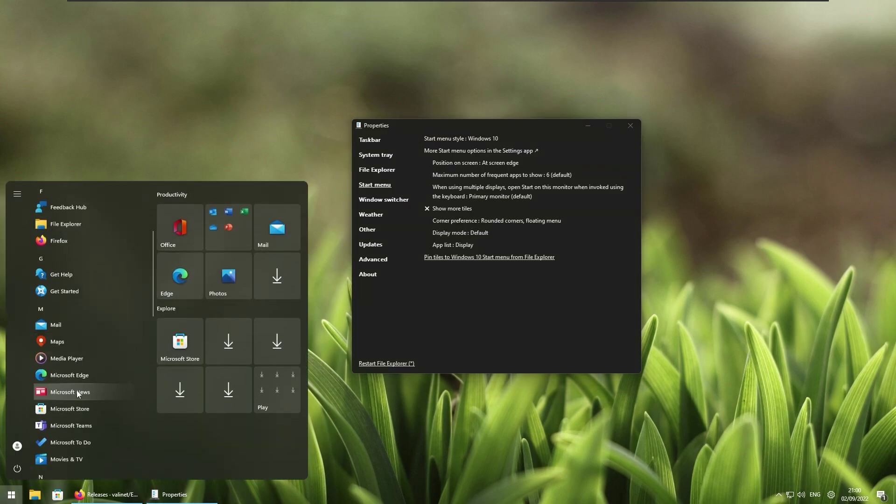
{"action": "scroll", "coordinate": [76, 462], "scroll_direction": "down", "scroll_amount": 3}
{"action": "scroll", "coordinate": [86, 424], "scroll_direction": "down", "scroll_amount": 3}
{"action": "scroll", "coordinate": [86, 423], "scroll_direction": "up", "scroll_amount": 5}
{"action": "scroll", "coordinate": [111, 387], "scroll_direction": "up", "scroll_amount": 5}
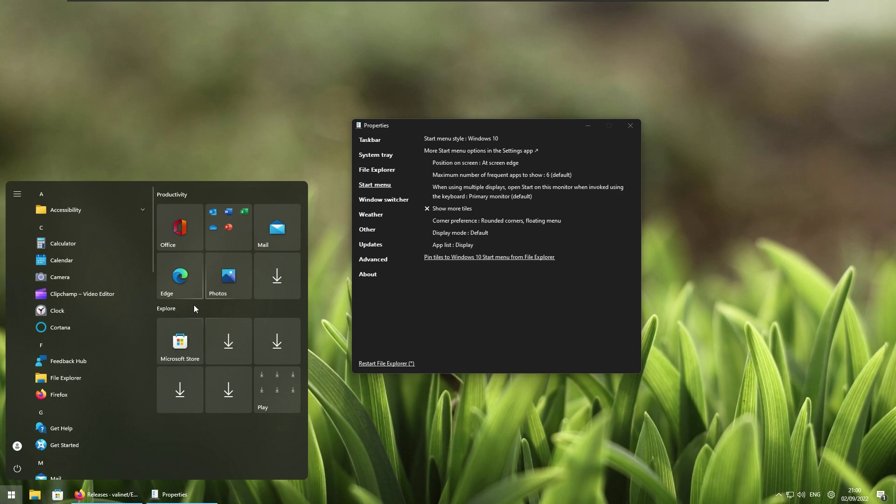
{"action": "left_click", "coordinate": [20, 501]}
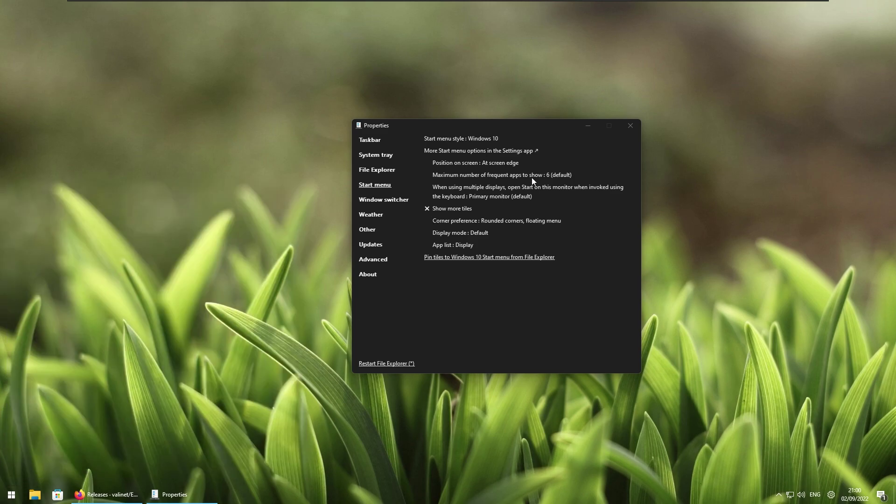
Close ExplorerPatcher Properties, then minimise Firefox to reveal the BeWidgets window.
{"action": "left_click", "coordinate": [630, 125]}
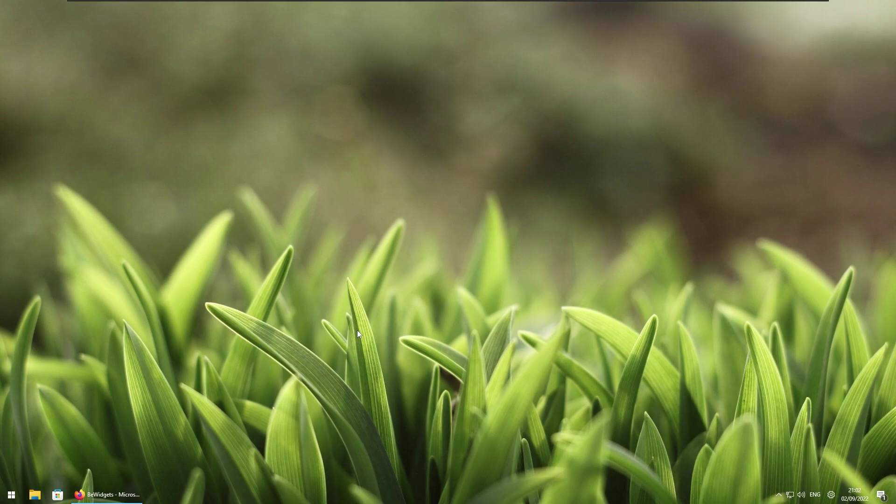
{"action": "left_click", "coordinate": [133, 494]}
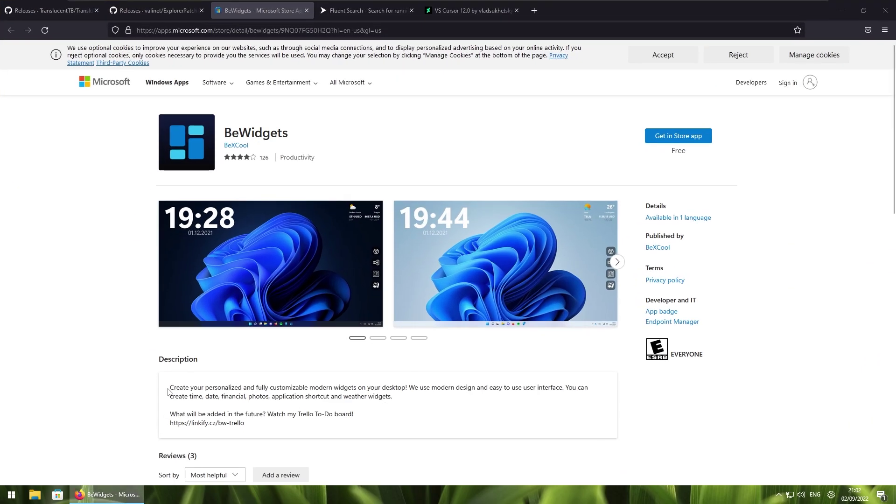
{"action": "key", "text": "super+alt+3"}
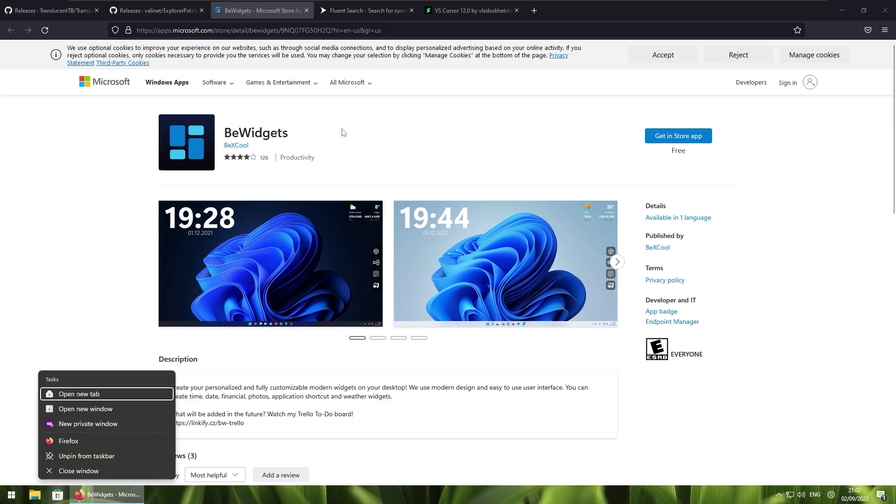
{"action": "key", "text": "Escape"}
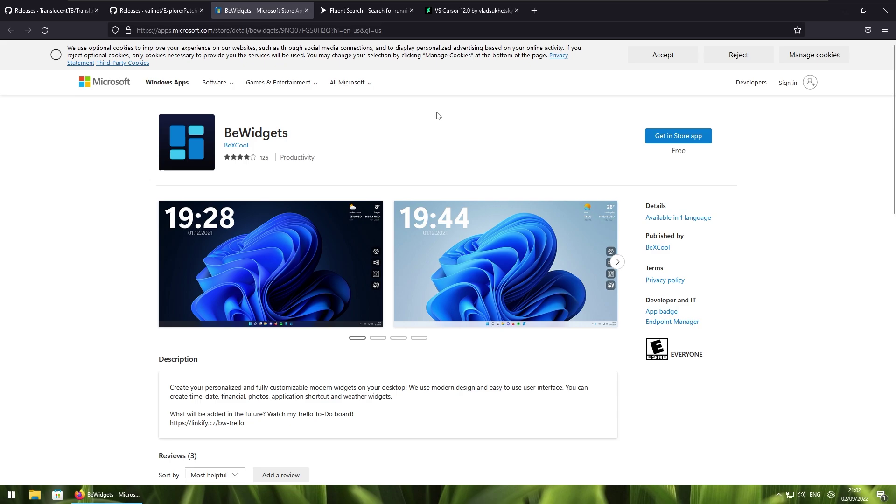
{"action": "key", "text": "super+d"}
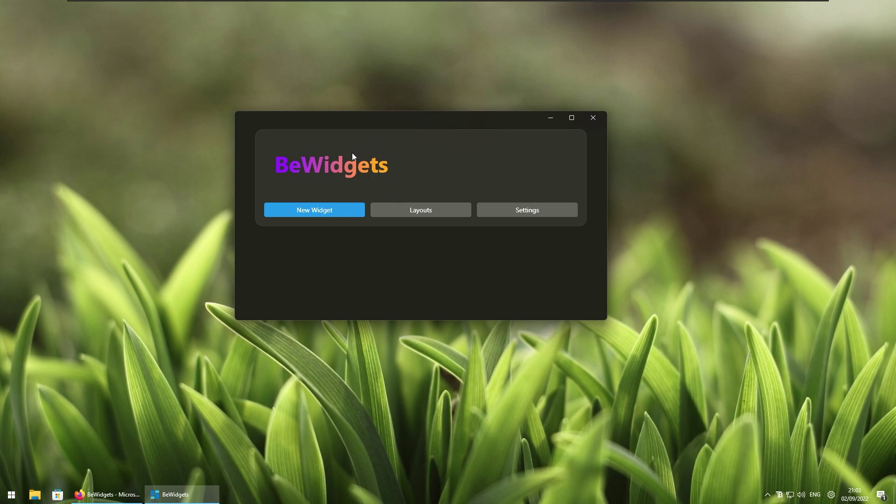
Create a new BeWidgets time widget and centre it horizontally near the top of the desktop.
{"action": "left_click", "coordinate": [315, 210]}
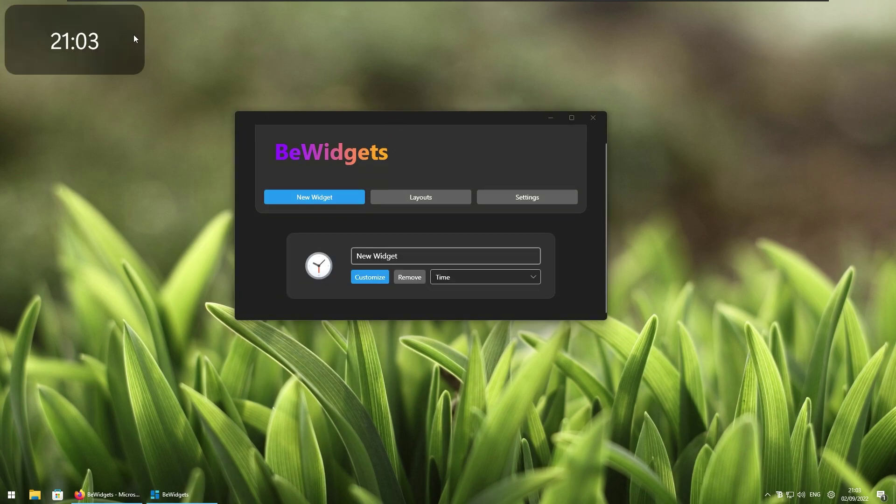
{"action": "left_click_drag", "start_coordinate": [135, 37], "coordinate": [784, 147]}
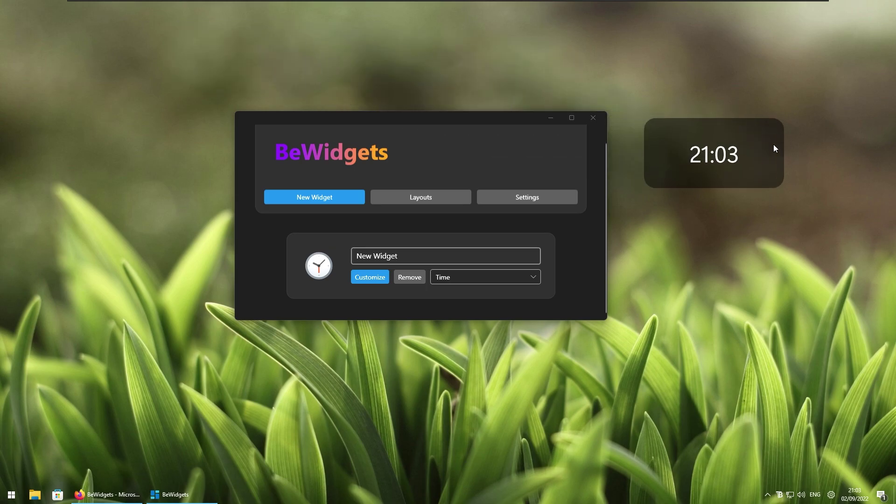
{"action": "left_click", "coordinate": [368, 280]}
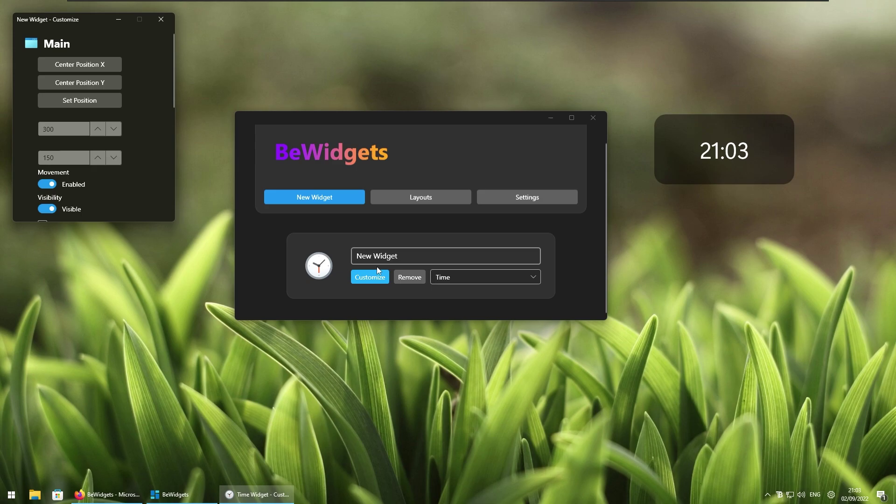
{"action": "left_click", "coordinate": [102, 65]}
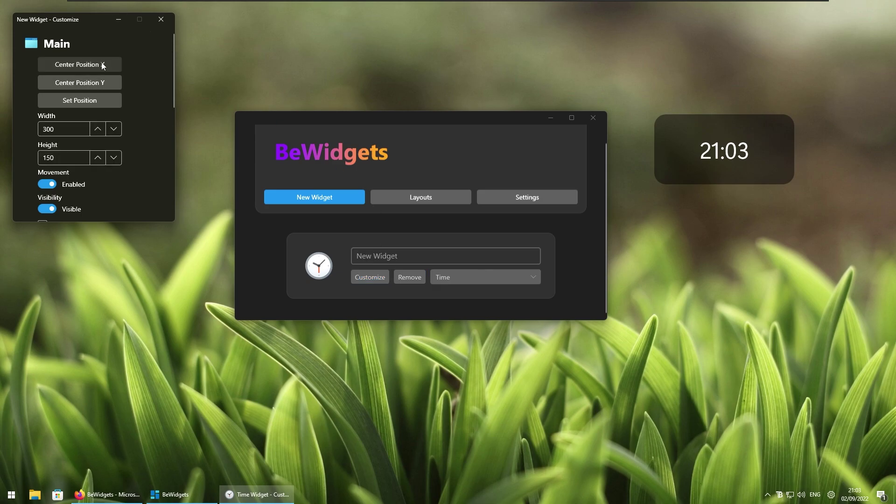
{"action": "left_click", "coordinate": [102, 64]}
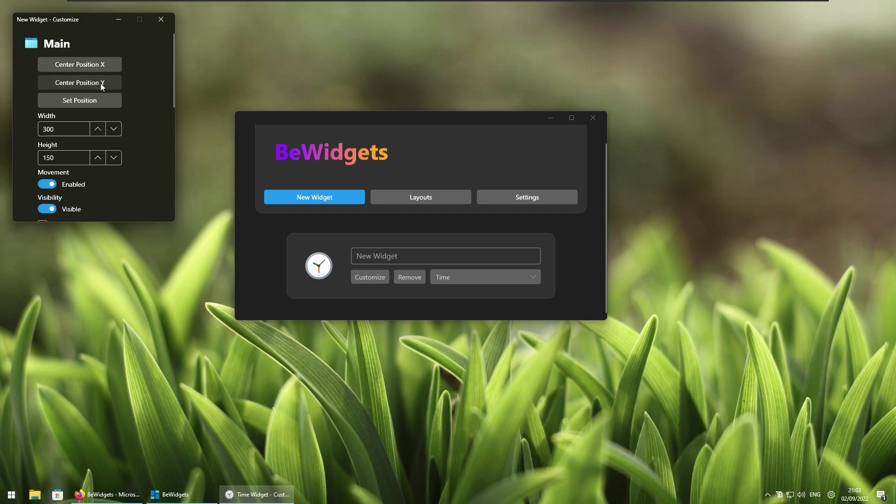
{"action": "left_click_drag", "start_coordinate": [348, 118], "coordinate": [647, 298]}
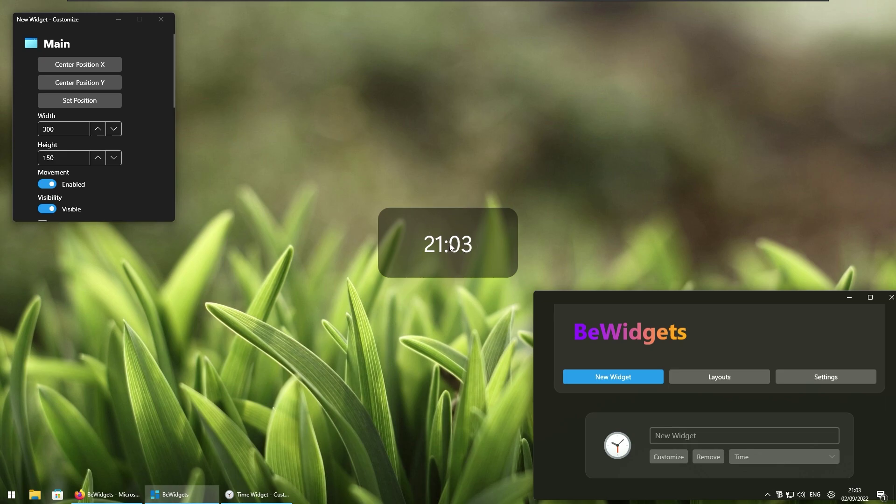
{"action": "left_click_drag", "start_coordinate": [451, 247], "coordinate": [453, 141]}
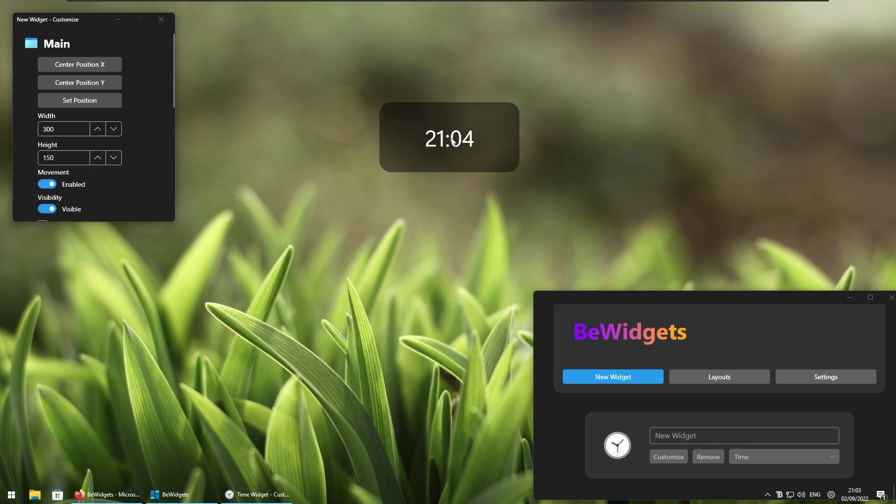
Set the clock widget's background colour alpha to 0 for full transparency.
{"action": "scroll", "coordinate": [136, 128], "scroll_direction": "down", "scroll_amount": 3}
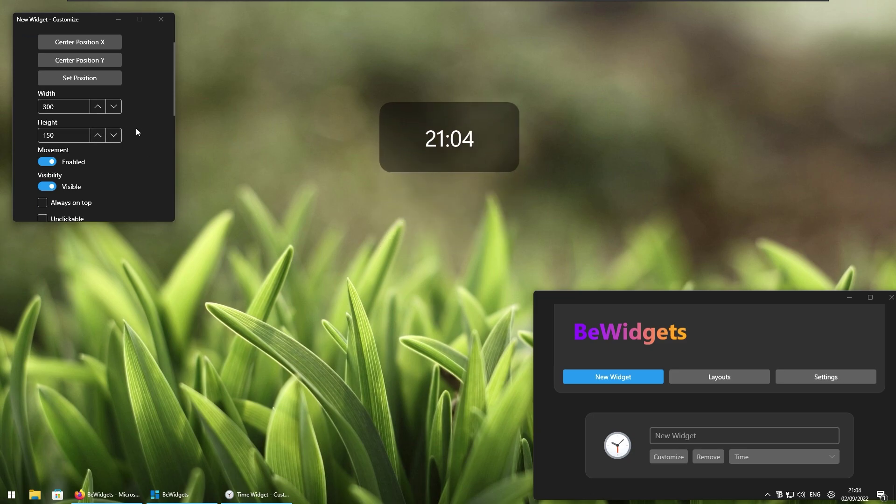
{"action": "scroll", "coordinate": [136, 122], "scroll_direction": "down", "scroll_amount": 3}
{"action": "left_click_drag", "start_coordinate": [103, 26], "coordinate": [314, 96]}
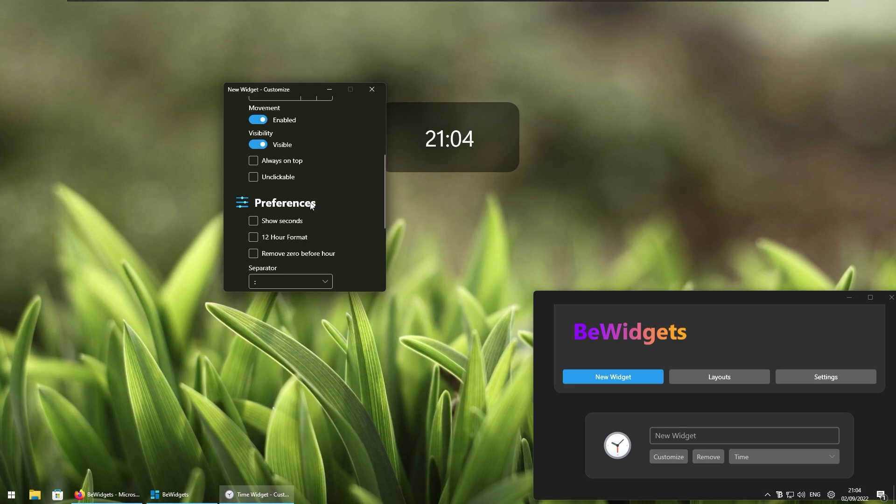
{"action": "scroll", "coordinate": [327, 192], "scroll_direction": "down", "scroll_amount": 3}
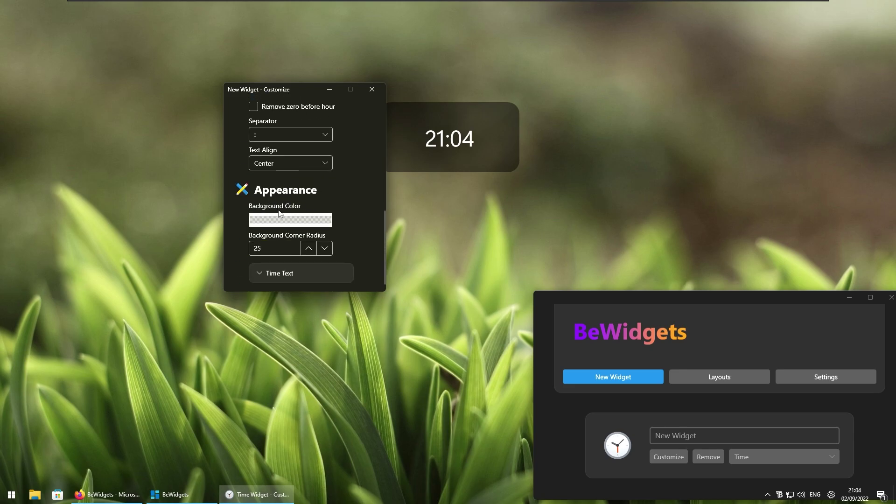
{"action": "left_click", "coordinate": [295, 217]}
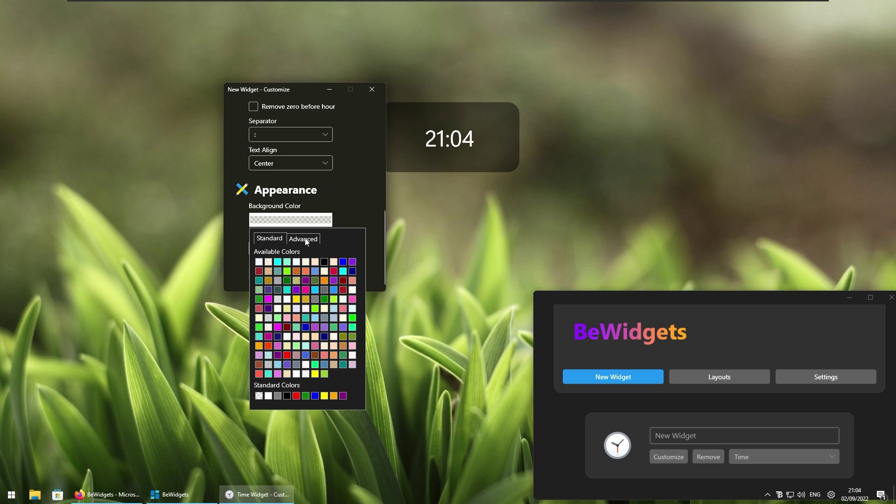
{"action": "left_click", "coordinate": [312, 239]}
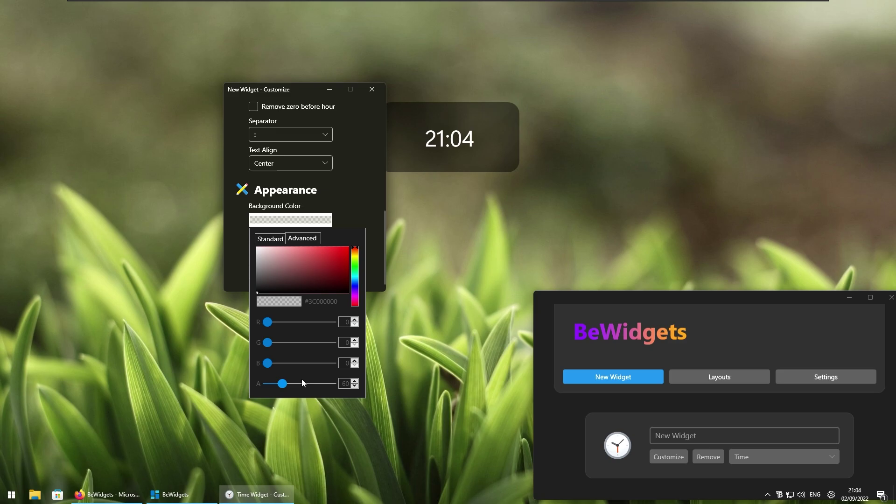
{"action": "left_click_drag", "start_coordinate": [283, 384], "coordinate": [253, 386]}
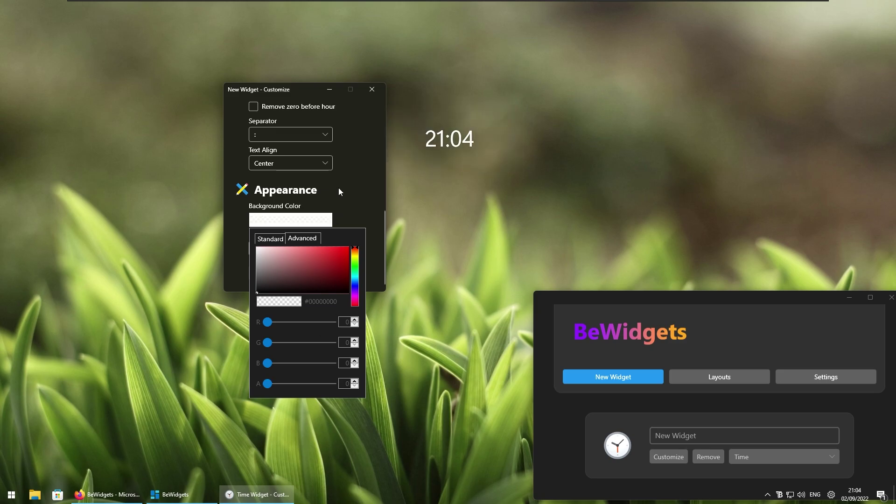
{"action": "left_click", "coordinate": [371, 127]}
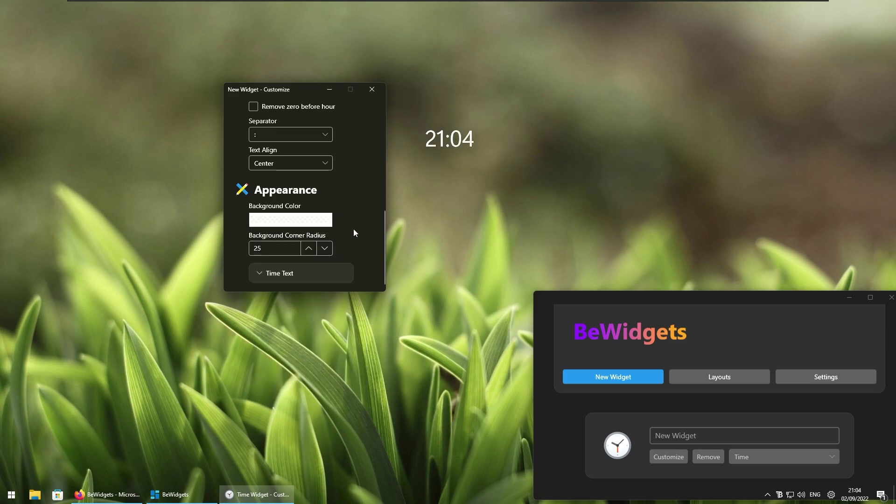
Give the time text Extra Black font weight and font size 150.
{"action": "left_click", "coordinate": [310, 272]}
{"action": "scroll", "coordinate": [337, 240], "scroll_direction": "down", "scroll_amount": 2}
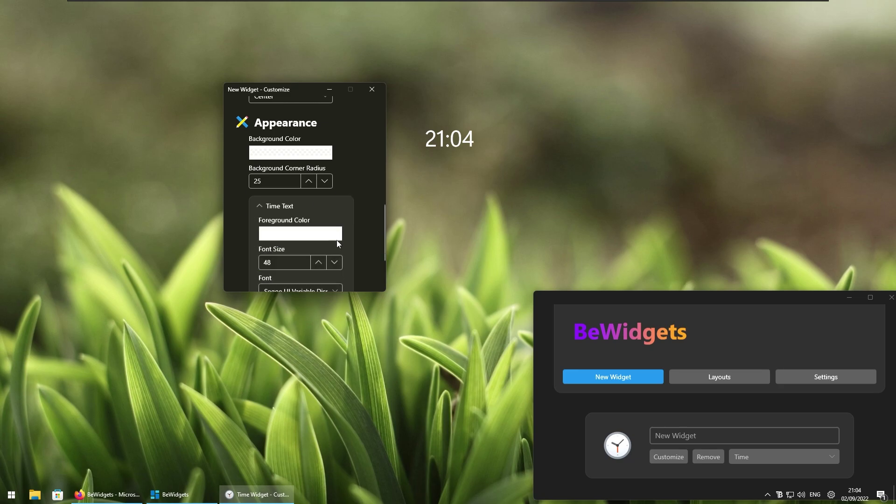
{"action": "scroll", "coordinate": [361, 195], "scroll_direction": "down", "scroll_amount": 3}
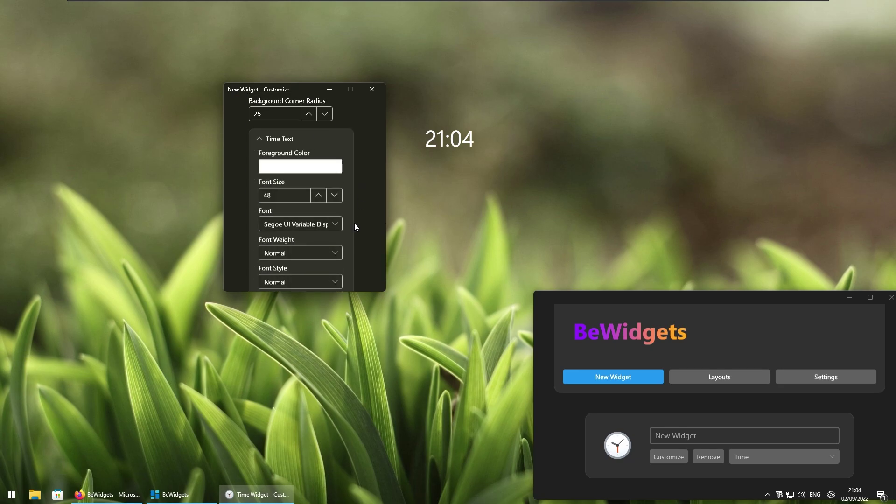
{"action": "scroll", "coordinate": [353, 222], "scroll_direction": "down", "scroll_amount": 1}
{"action": "left_click", "coordinate": [335, 238]}
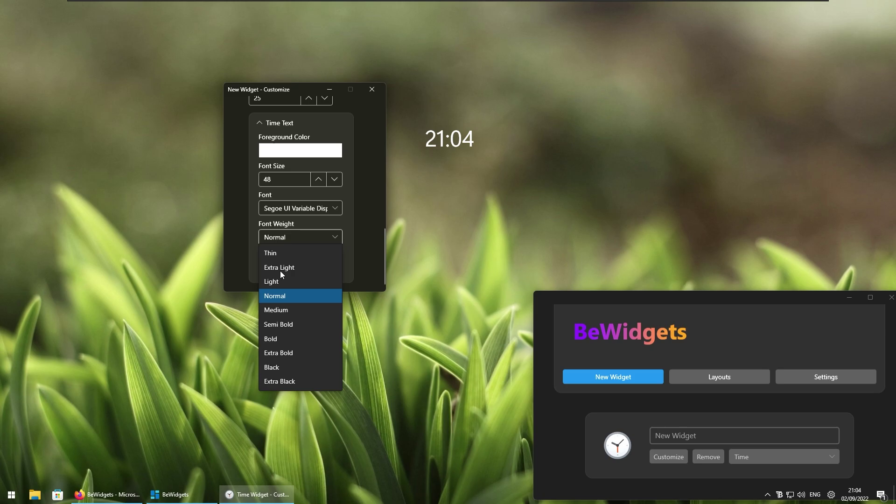
{"action": "left_click", "coordinate": [287, 382]}
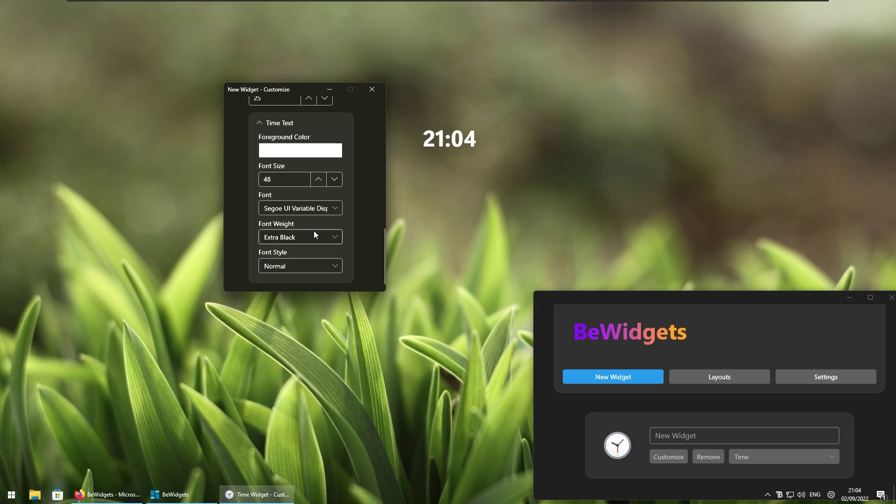
{"action": "left_click", "coordinate": [319, 179]}
{"action": "double_click", "coordinate": [266, 177]}
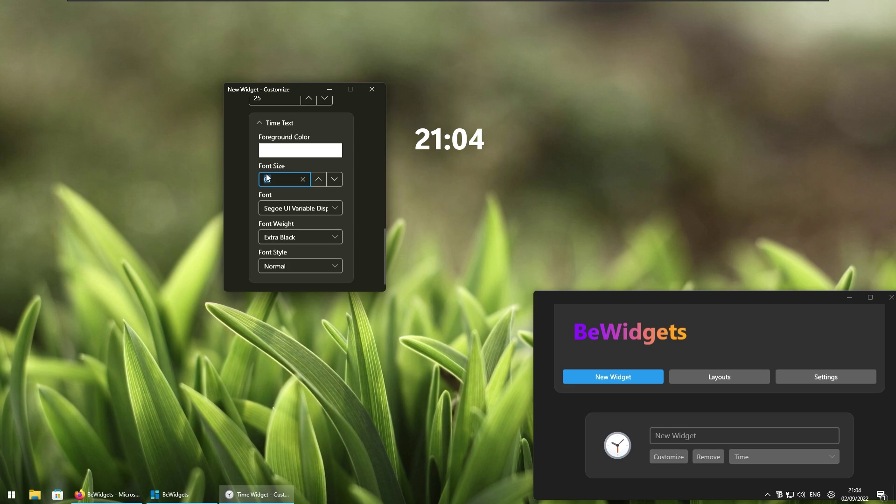
{"action": "type", "text": "150"}
{"action": "key", "text": "Return"}
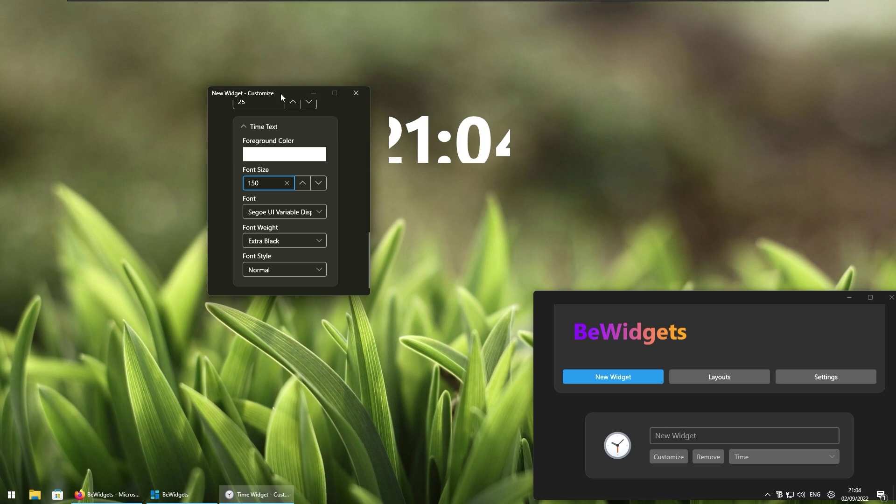
{"action": "left_click_drag", "start_coordinate": [281, 93], "coordinate": [220, 84]}
Resize the clock widget to 500 by 300 so the bold time fits.
{"action": "scroll", "coordinate": [292, 210], "scroll_direction": "up", "scroll_amount": 10}
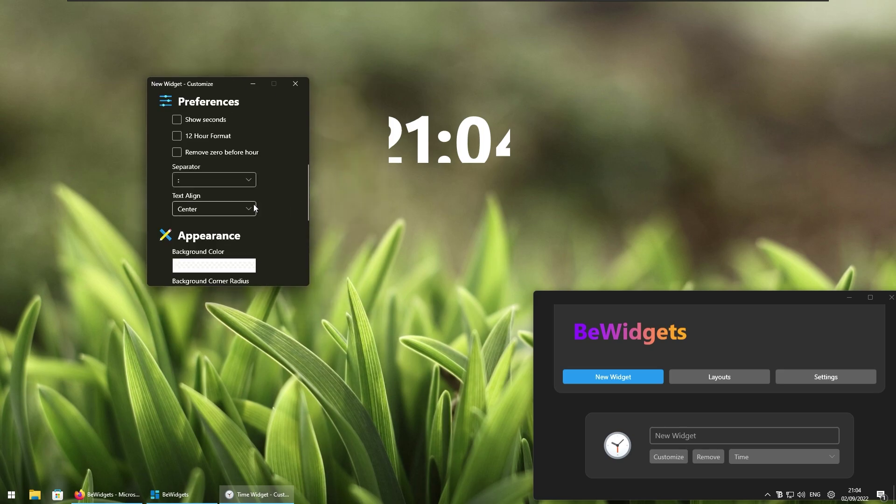
{"action": "scroll", "coordinate": [253, 204], "scroll_direction": "up", "scroll_amount": 10}
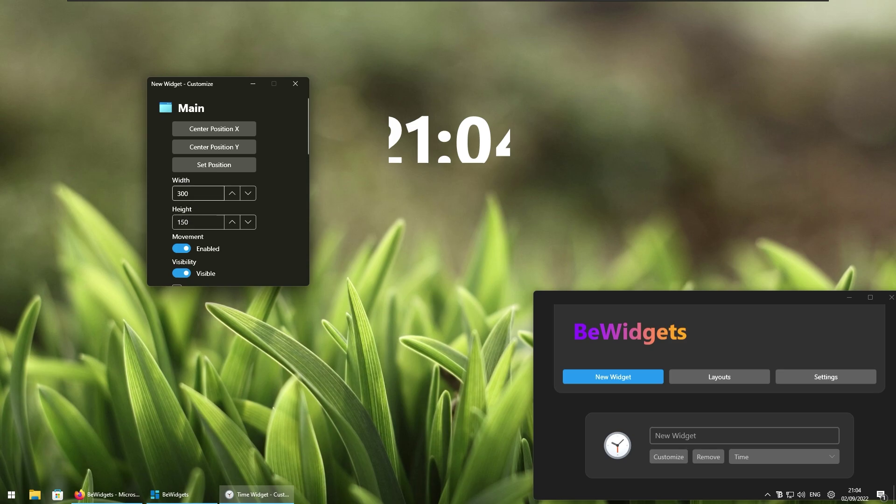
{"action": "left_click_drag", "start_coordinate": [192, 193], "coordinate": [157, 195]}
{"action": "type", "text": "500"}
{"action": "left_click_drag", "start_coordinate": [189, 222], "coordinate": [159, 215]}
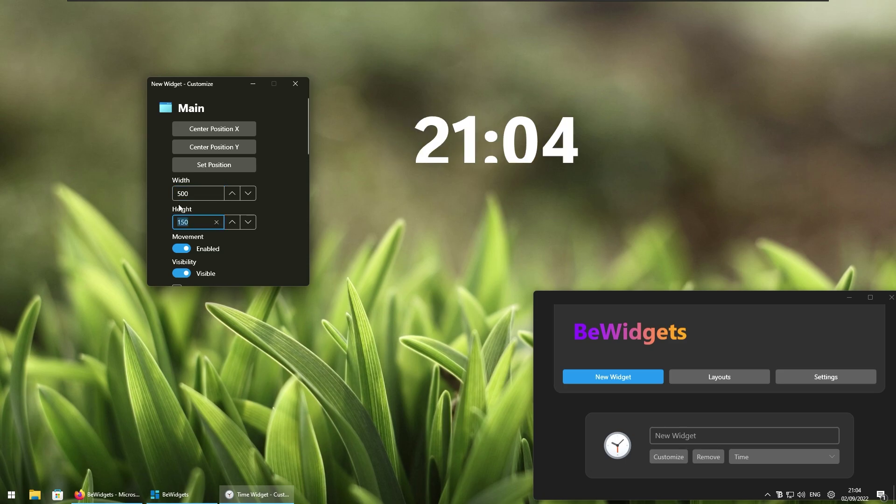
{"action": "type", "text": "300"}
{"action": "key", "text": "Return"}
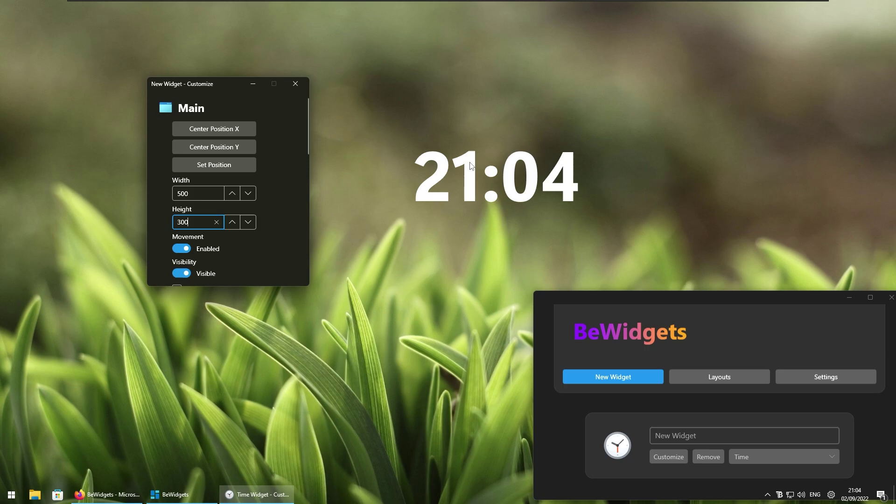
Centre the clock, move it near the top, and close its customization window.
{"action": "left_click", "coordinate": [228, 130]}
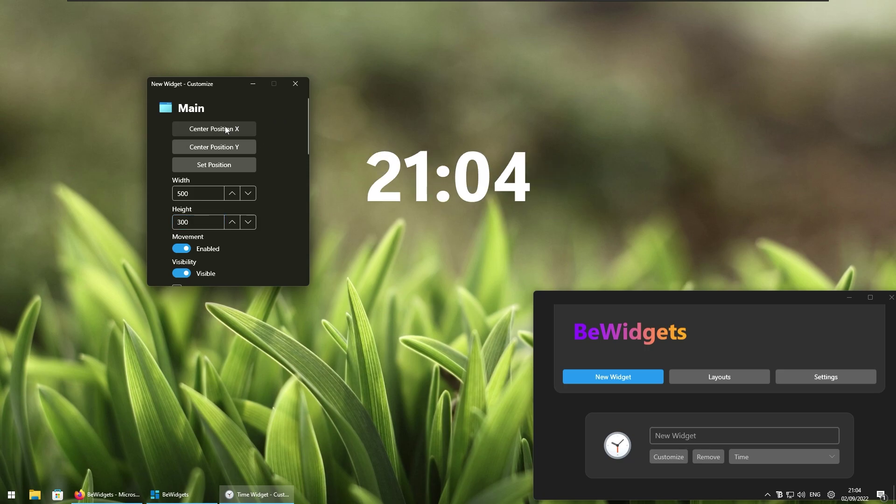
{"action": "left_click", "coordinate": [231, 147]}
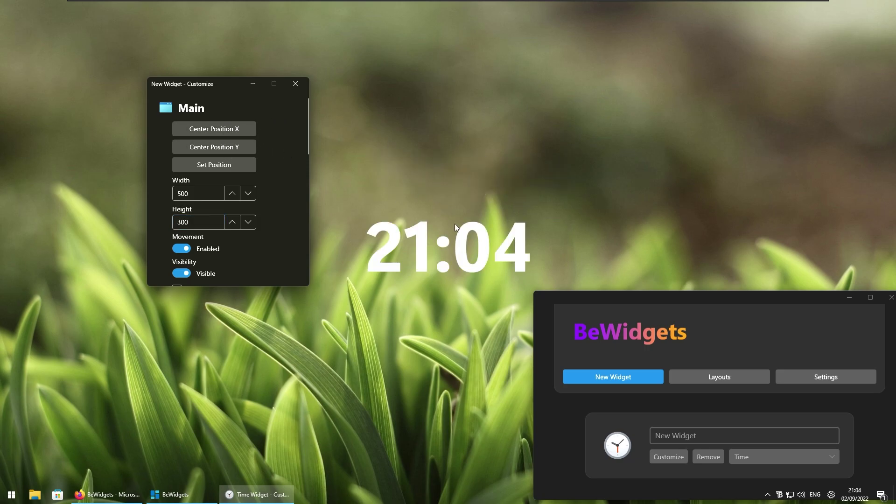
{"action": "left_click_drag", "start_coordinate": [422, 236], "coordinate": [428, 110]}
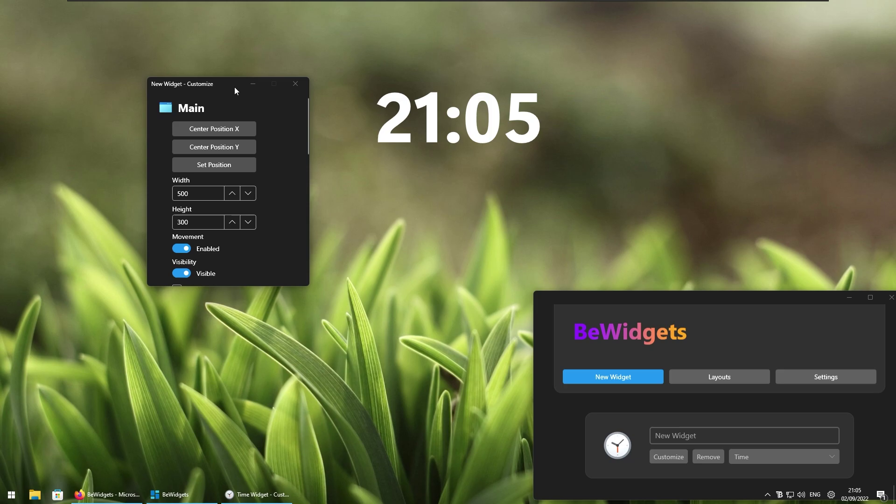
{"action": "left_click", "coordinate": [297, 84]}
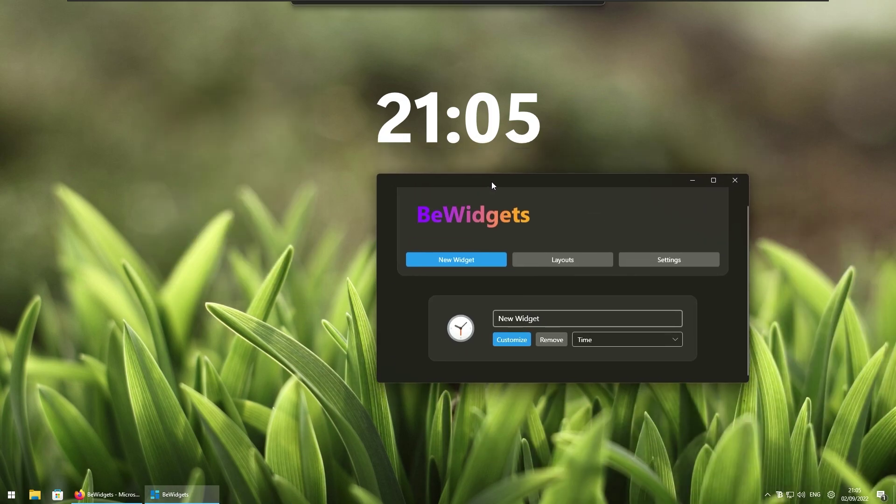
Add a second widget from the centred widget manager and list its widget types.
{"action": "left_click_drag", "start_coordinate": [650, 302], "coordinate": [470, 187]}
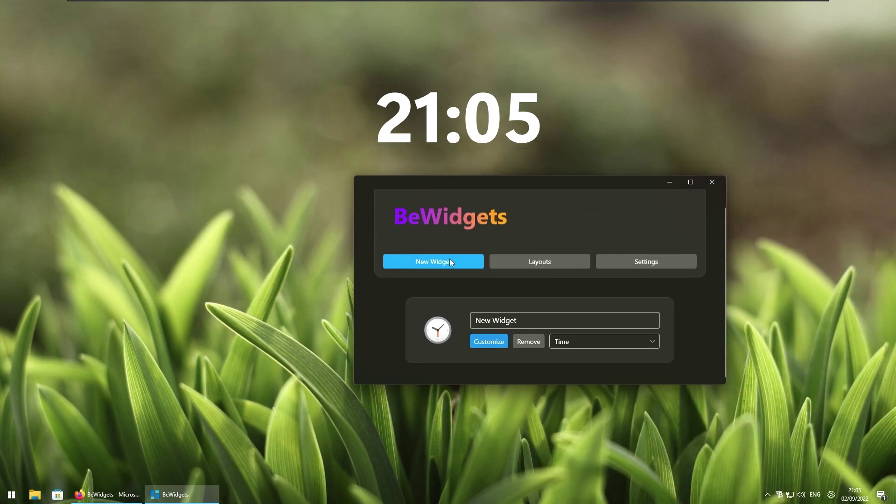
{"action": "left_click", "coordinate": [450, 260]}
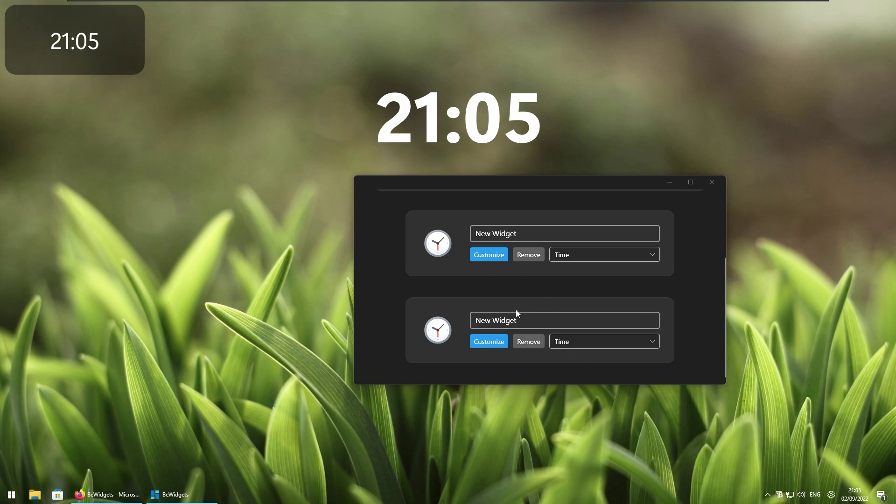
{"action": "left_click", "coordinate": [589, 341]}
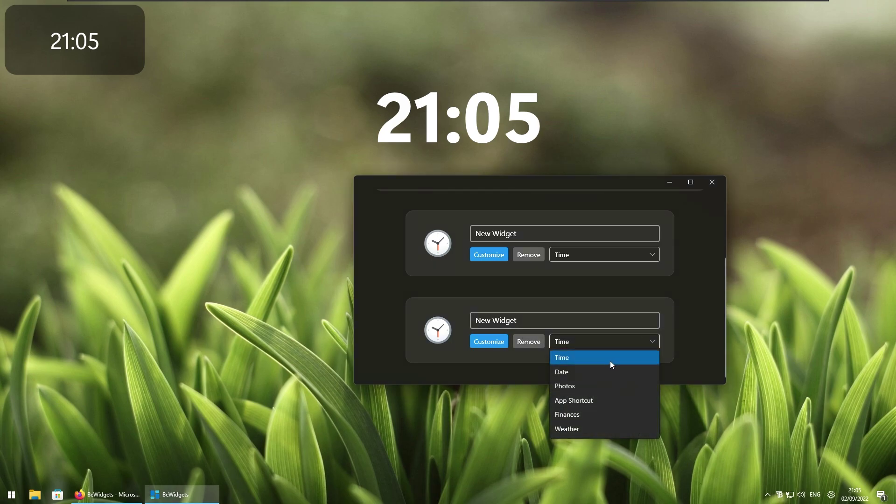
Change the second widget's type to Weather and set its city to London.
{"action": "left_click", "coordinate": [586, 428]}
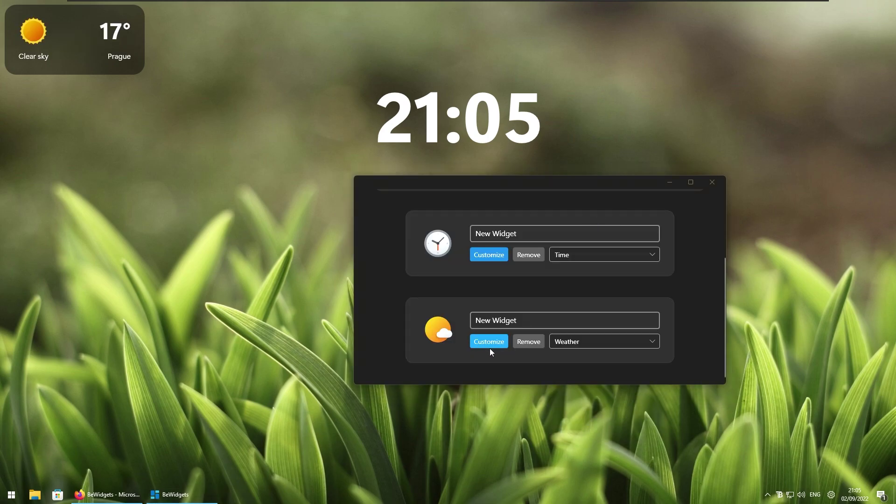
{"action": "left_click", "coordinate": [489, 346]}
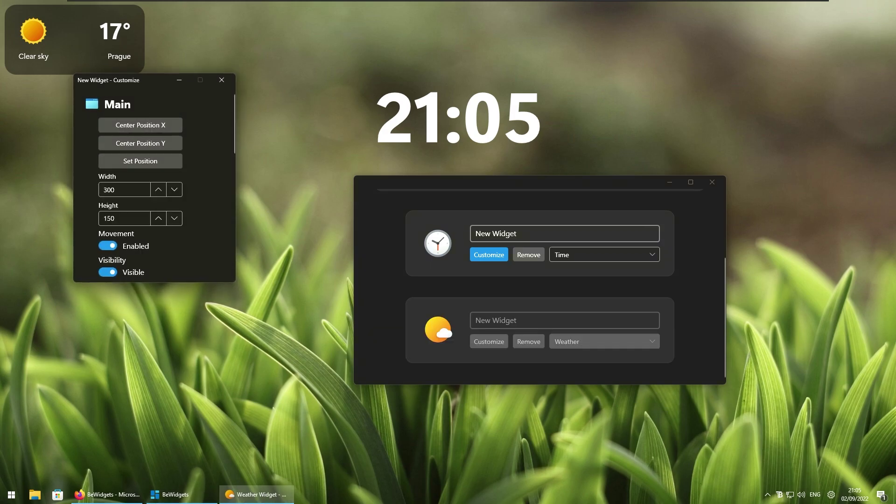
{"action": "left_click_drag", "start_coordinate": [140, 80], "coordinate": [468, 132]}
{"action": "scroll", "coordinate": [486, 253], "scroll_direction": "down", "scroll_amount": 3}
{"action": "scroll", "coordinate": [508, 234], "scroll_direction": "down", "scroll_amount": 3}
{"action": "scroll", "coordinate": [507, 234], "scroll_direction": "up", "scroll_amount": 2}
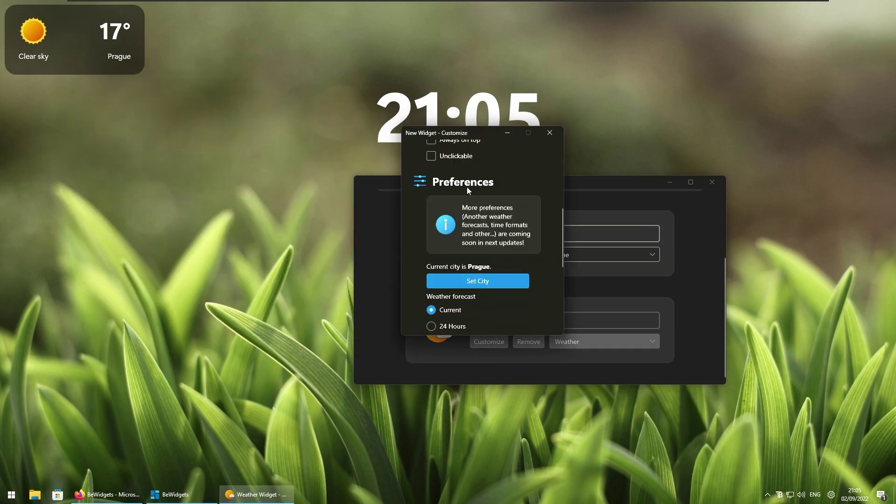
{"action": "left_click", "coordinate": [489, 282]}
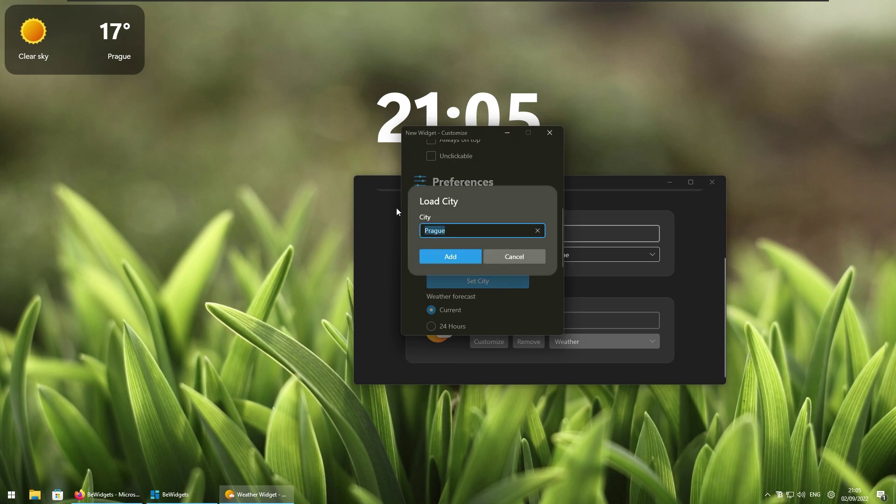
{"action": "type", "text": "London"}
{"action": "left_click", "coordinate": [460, 255]}
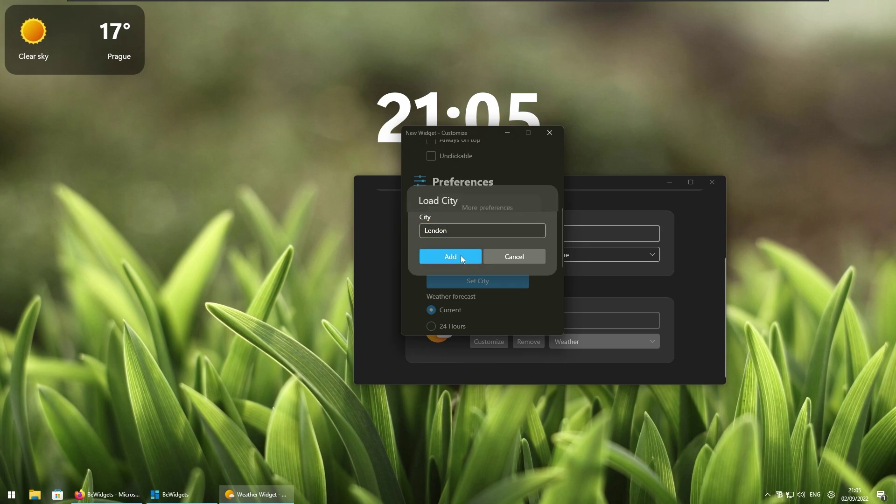
{"action": "left_click", "coordinate": [518, 257]}
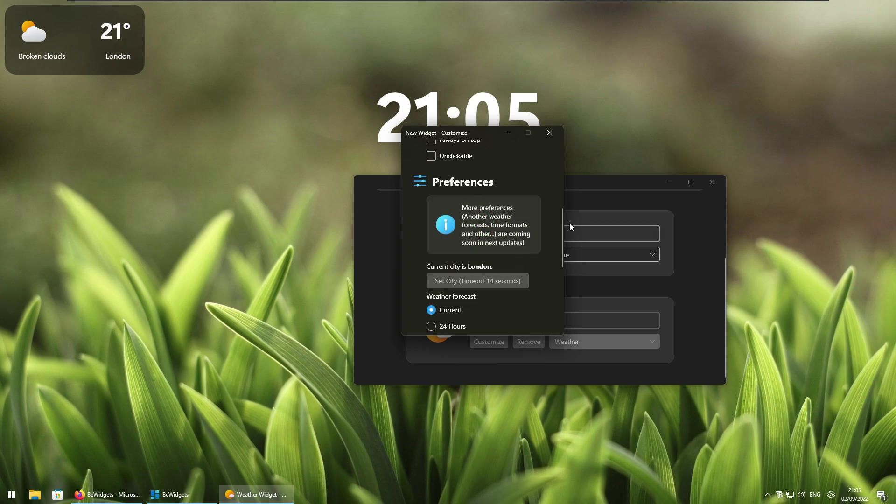
Set the weather widget's background to #00000000 and close its customization window.
{"action": "scroll", "coordinate": [539, 232], "scroll_direction": "down", "scroll_amount": 3}
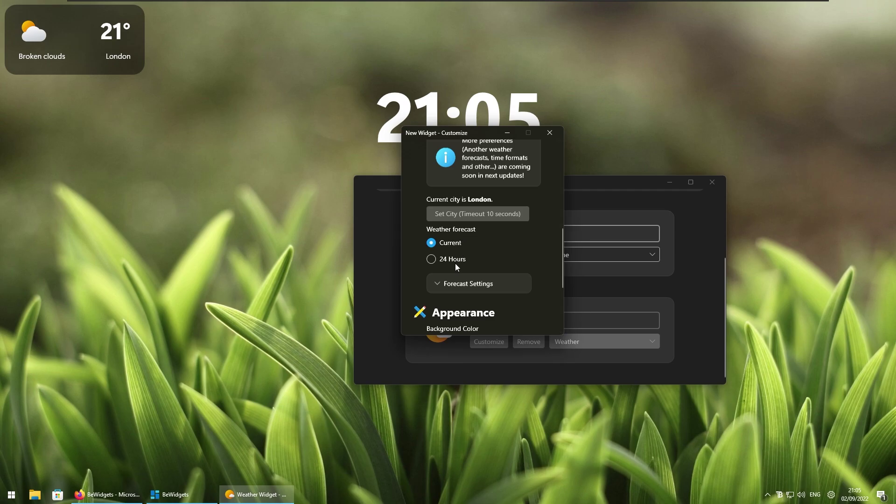
{"action": "scroll", "coordinate": [508, 253], "scroll_direction": "down", "scroll_amount": 5}
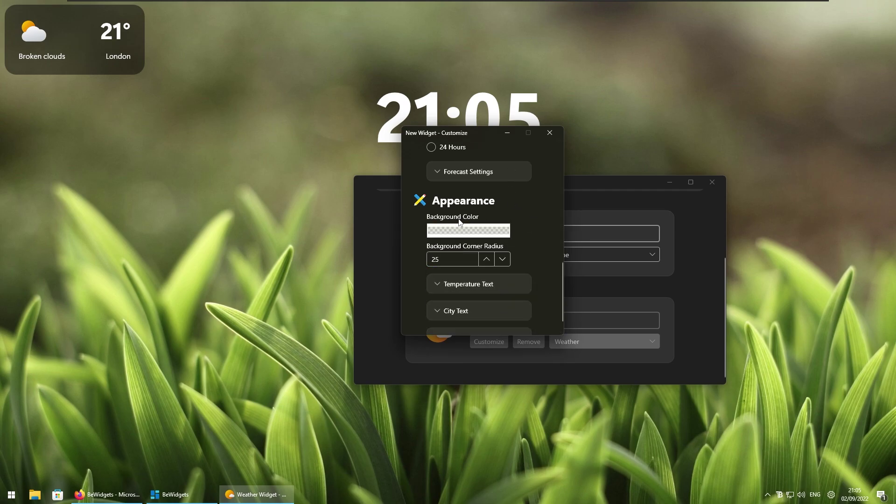
{"action": "left_click", "coordinate": [469, 229]}
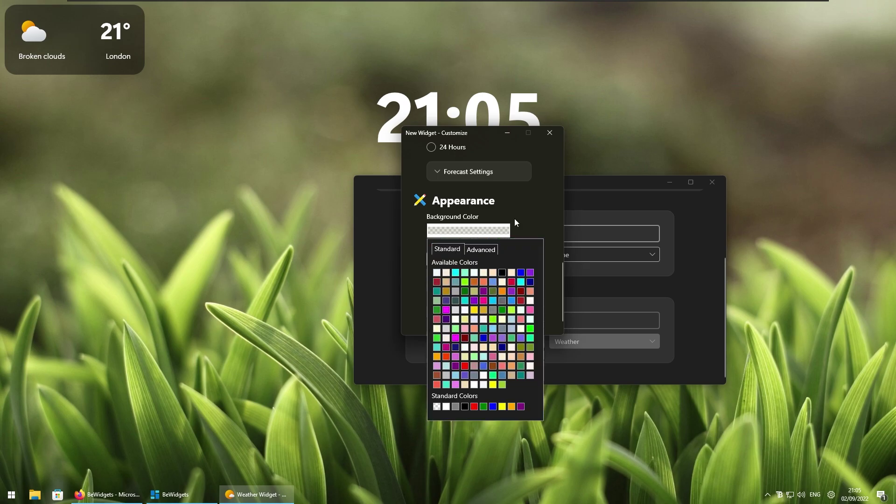
{"action": "left_click", "coordinate": [489, 251]}
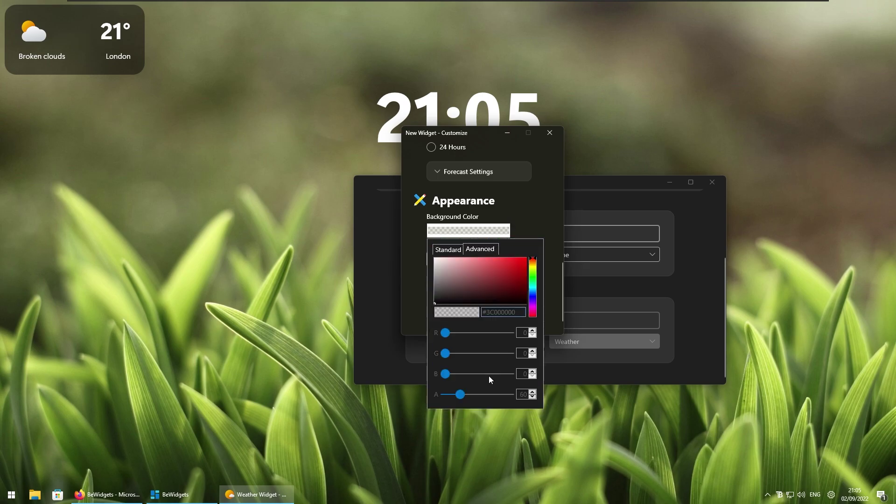
{"action": "left_click", "coordinate": [539, 206]}
{"action": "scroll", "coordinate": [530, 219], "scroll_direction": "down", "scroll_amount": 1}
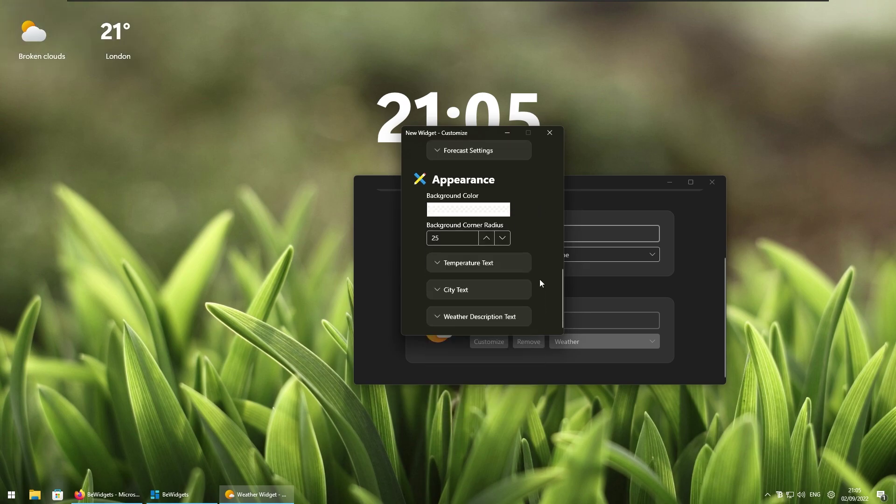
{"action": "left_click", "coordinate": [180, 92]}
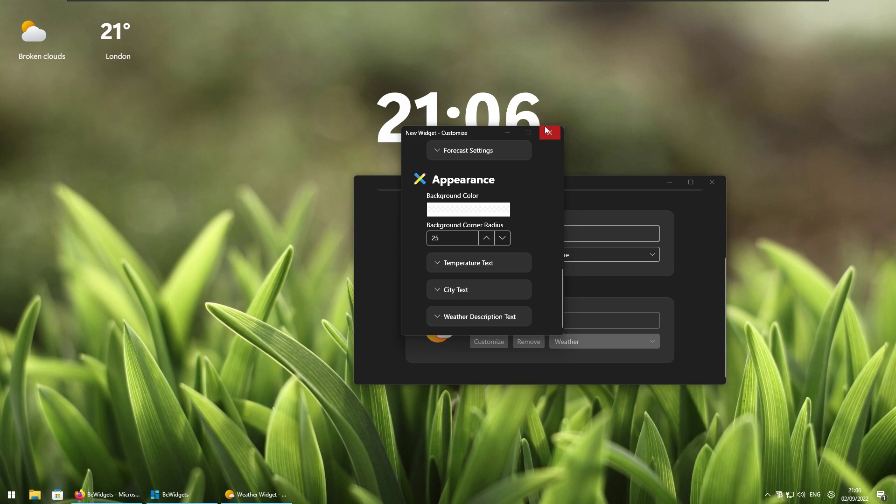
{"action": "left_click", "coordinate": [555, 134]}
Close BeWidgets and drag the London weather widget directly below the clock.
{"action": "left_click", "coordinate": [720, 184]}
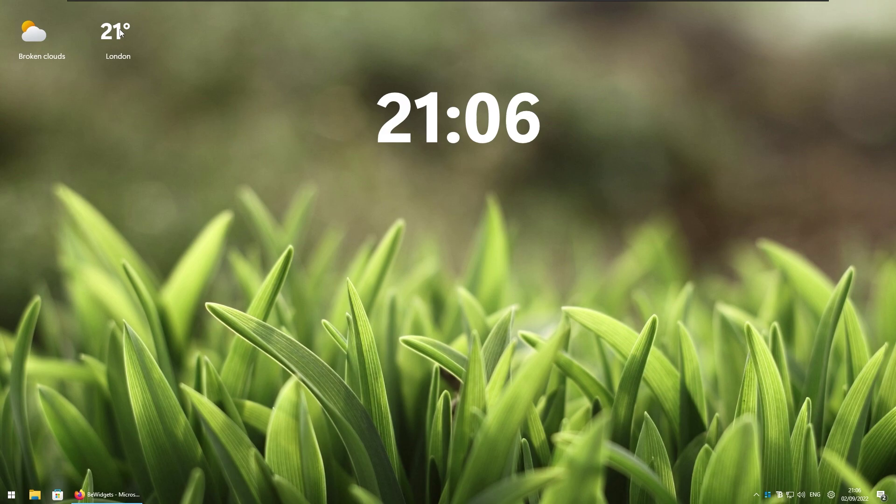
{"action": "mouse_move", "coordinate": [118, 30]}
{"action": "left_mouse_down"}
{"action": "mouse_move", "coordinate": [528, 212]}
{"action": "mouse_move", "coordinate": [482, 171]}
{"action": "mouse_move", "coordinate": [499, 170]}
{"action": "left_mouse_up"}
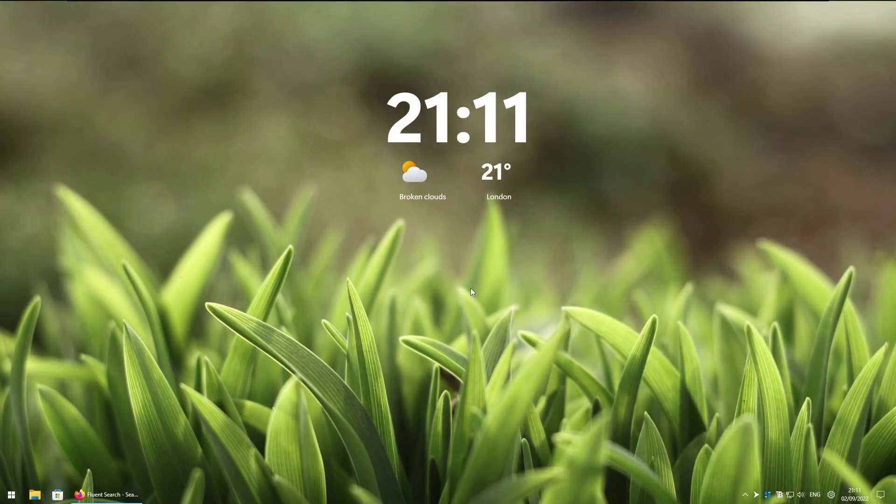
Download the free VS Cursor 12.0 pack from DeviantArt and open the Downloads folder.
{"action": "left_click", "coordinate": [131, 493]}
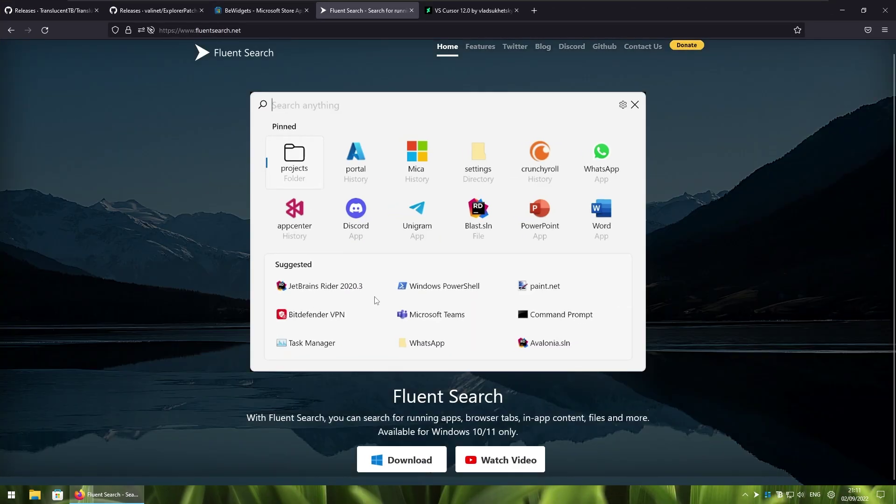
{"action": "left_click", "coordinate": [483, 13]}
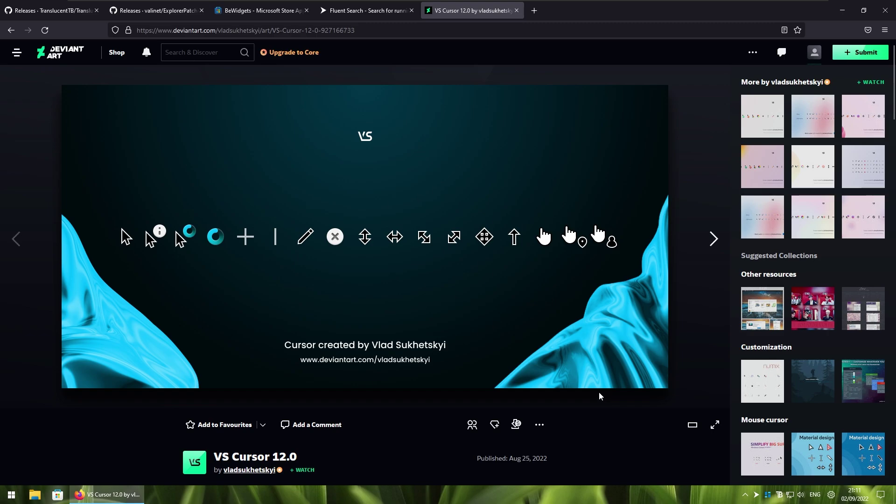
{"action": "scroll", "coordinate": [579, 313], "scroll_direction": "down", "scroll_amount": 1}
{"action": "scroll", "coordinate": [467, 248], "scroll_direction": "up", "scroll_amount": 1}
{"action": "left_click", "coordinate": [516, 424]}
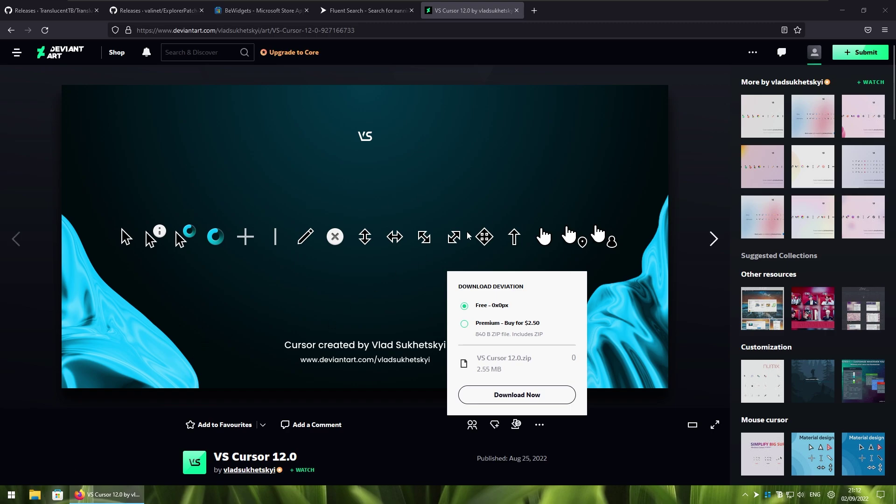
{"action": "left_click", "coordinate": [842, 11]}
{"action": "left_click", "coordinate": [343, 195]}
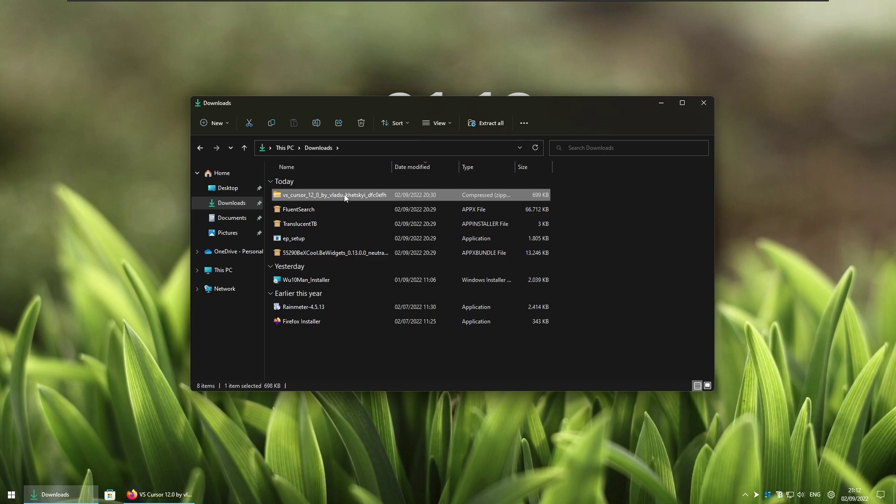
Extract the VS Cursor zip and open the VS Cursor 12.0 folder.
{"action": "right_click", "coordinate": [344, 195]}
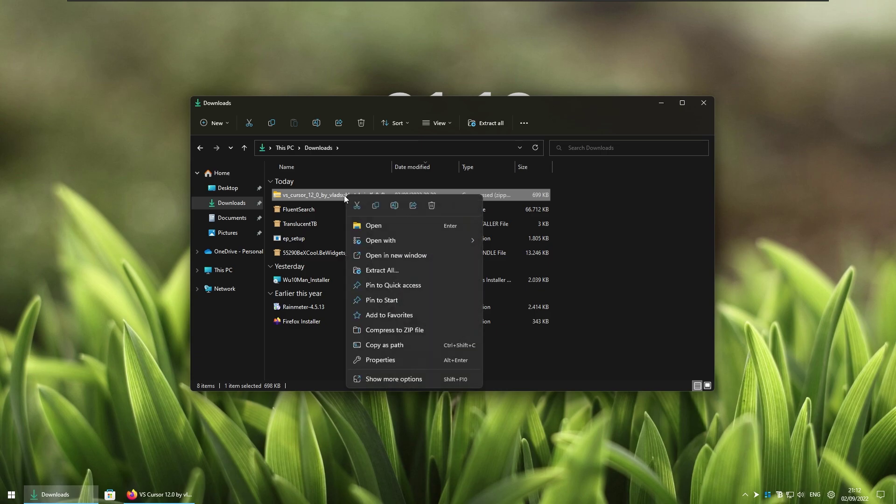
{"action": "left_click", "coordinate": [410, 275]}
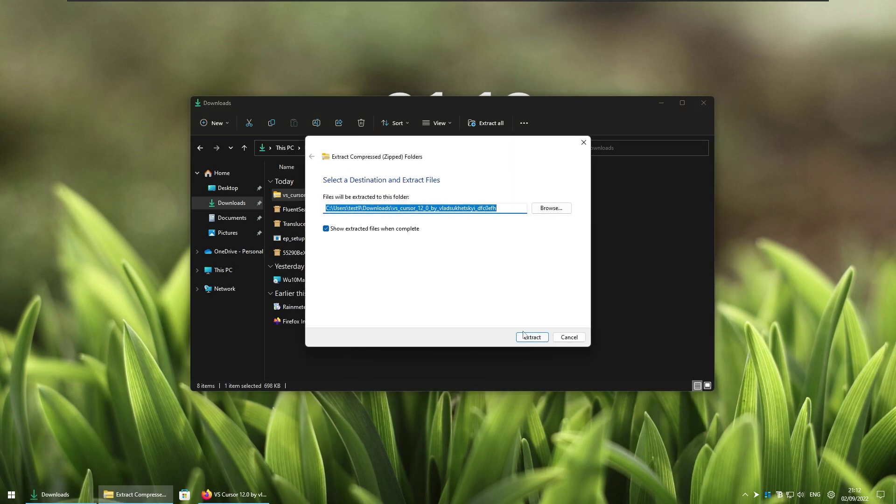
{"action": "left_click", "coordinate": [529, 335]}
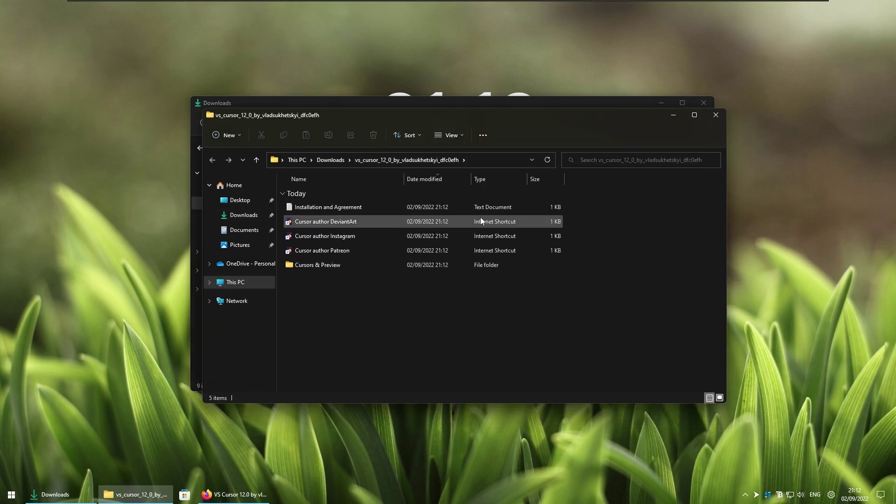
{"action": "double_click", "coordinate": [358, 267]}
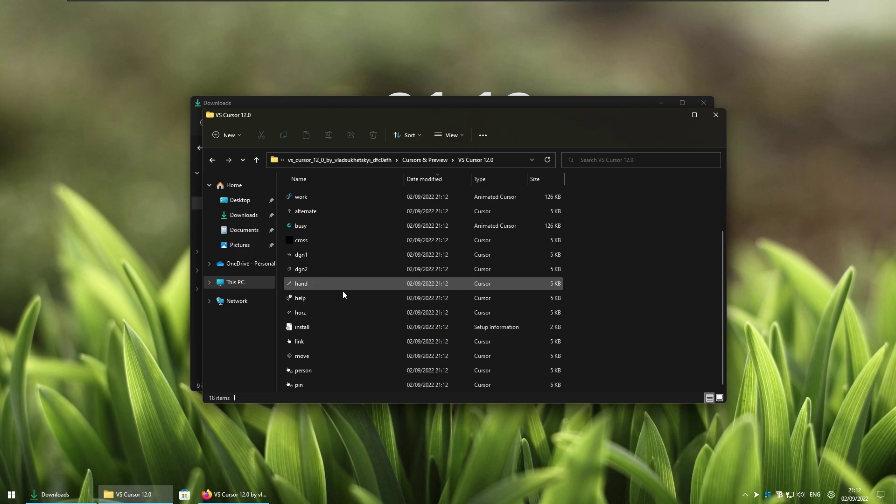
Install the cursor set from install.inf, approve the prompts, and minimise the Explorer windows.
{"action": "left_click", "coordinate": [308, 328]}
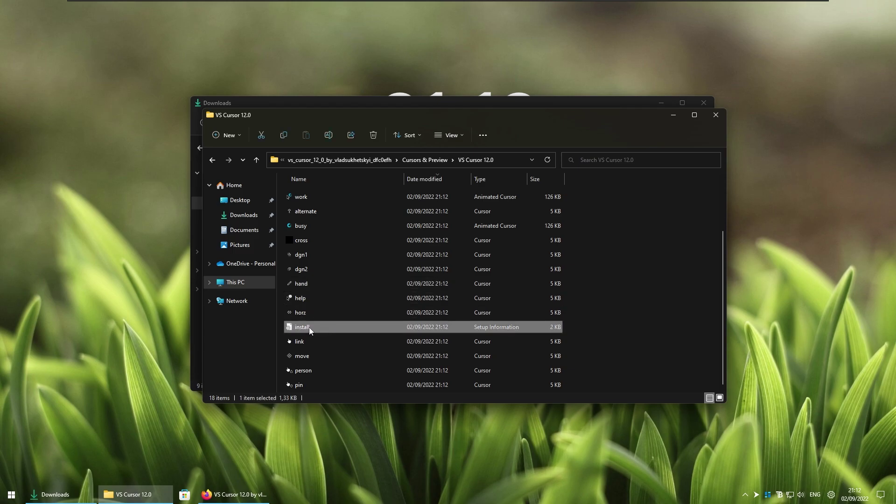
{"action": "right_click", "coordinate": [309, 327]}
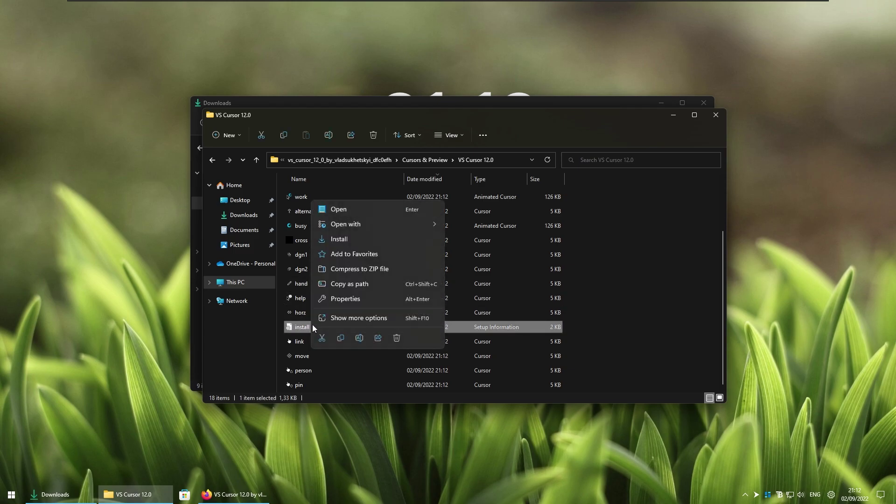
{"action": "left_click", "coordinate": [357, 239]}
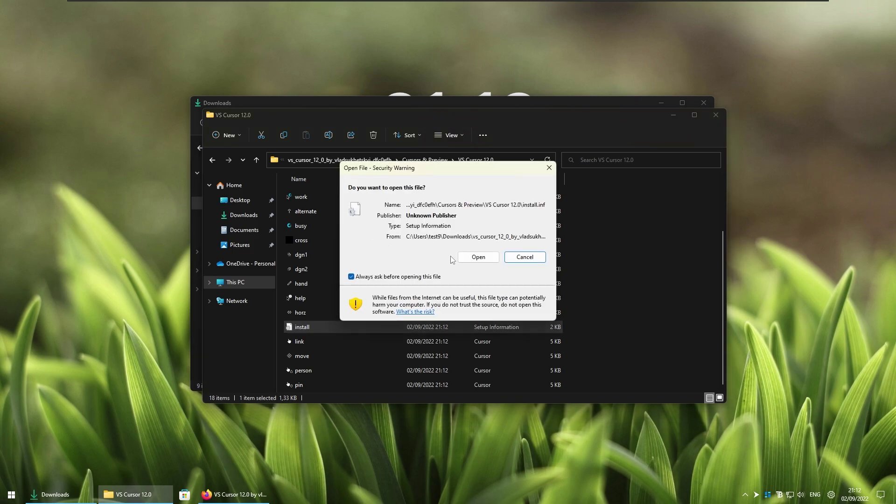
{"action": "left_click", "coordinate": [470, 256]}
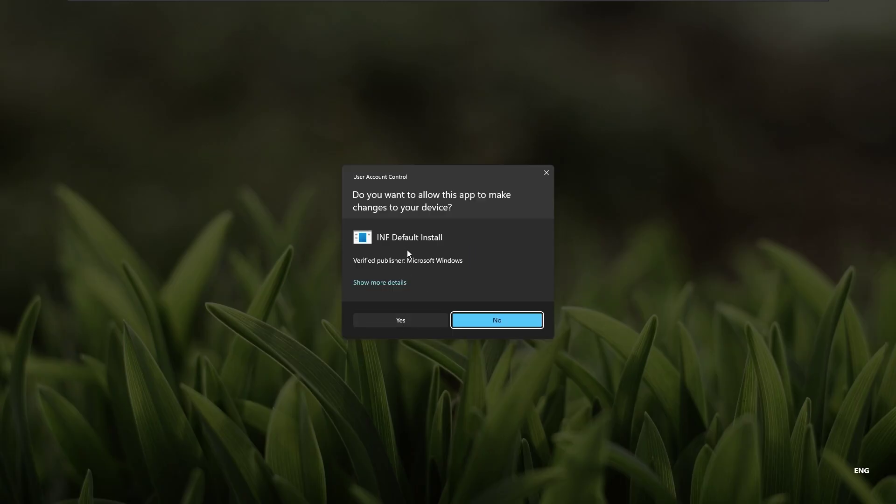
{"action": "left_click", "coordinate": [404, 321]}
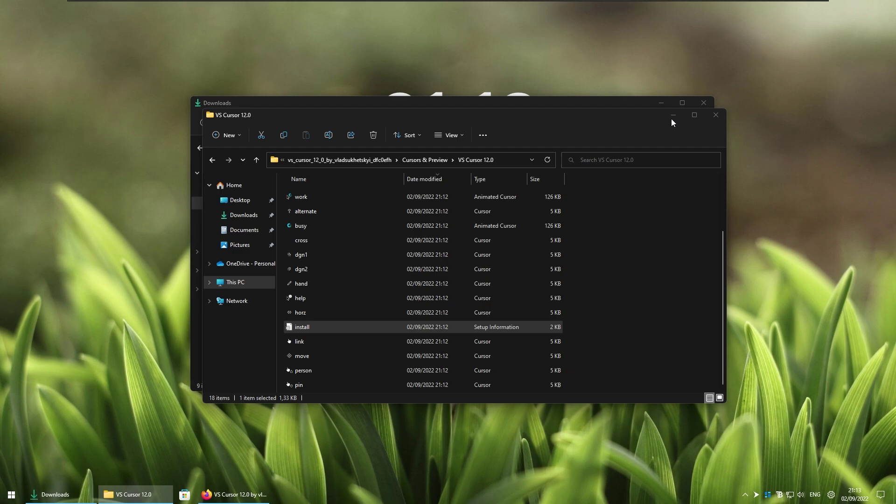
{"action": "left_click", "coordinate": [671, 104]}
{"action": "left_click", "coordinate": [601, 137]}
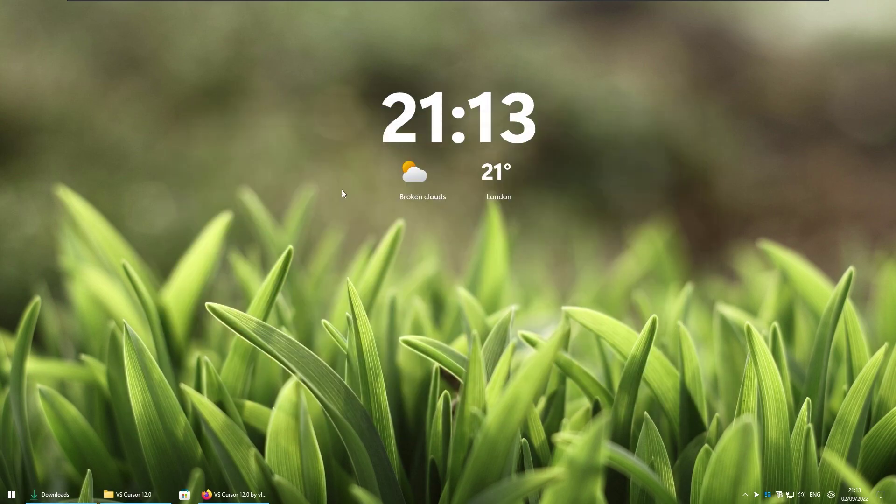
Search 'mouse settings' and apply the VS Cursor 12.0 scheme in Mouse Properties' Pointers tab.
{"action": "left_click", "coordinate": [11, 494]}
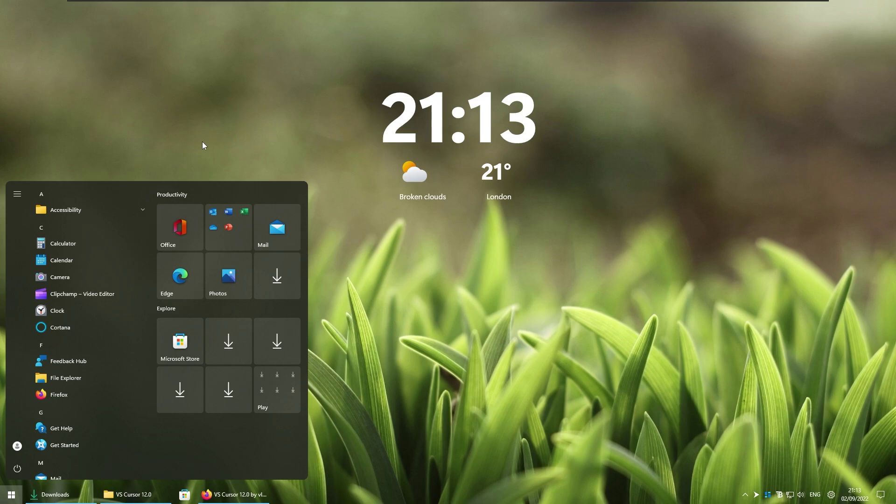
{"action": "type", "text": "mouse settings"}
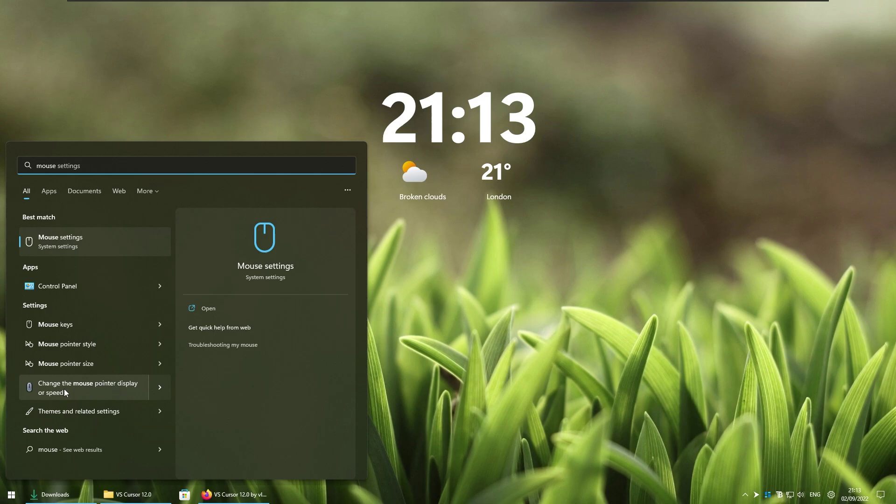
{"action": "left_click", "coordinate": [121, 382]}
{"action": "left_click", "coordinate": [500, 132]}
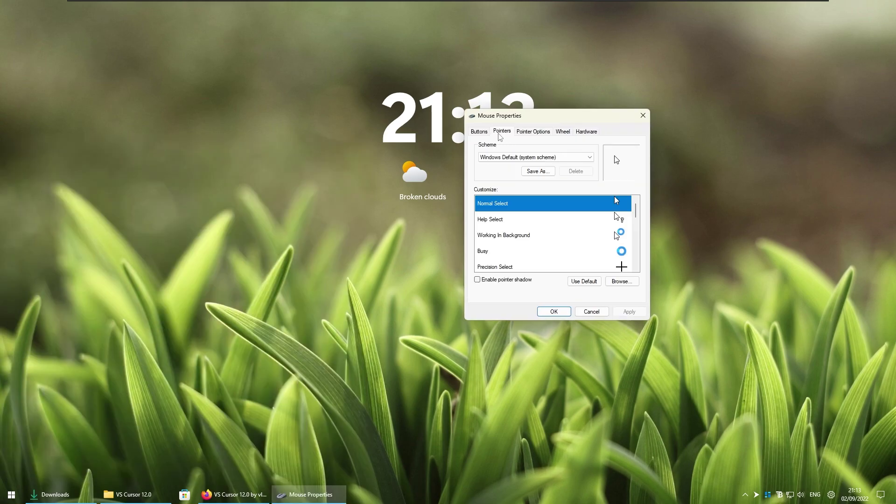
{"action": "left_click", "coordinate": [516, 157]}
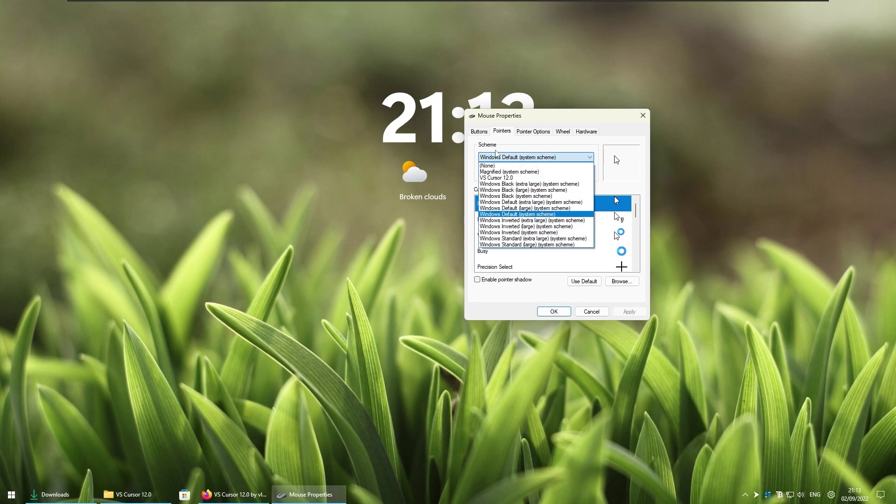
{"action": "left_click", "coordinate": [510, 177]}
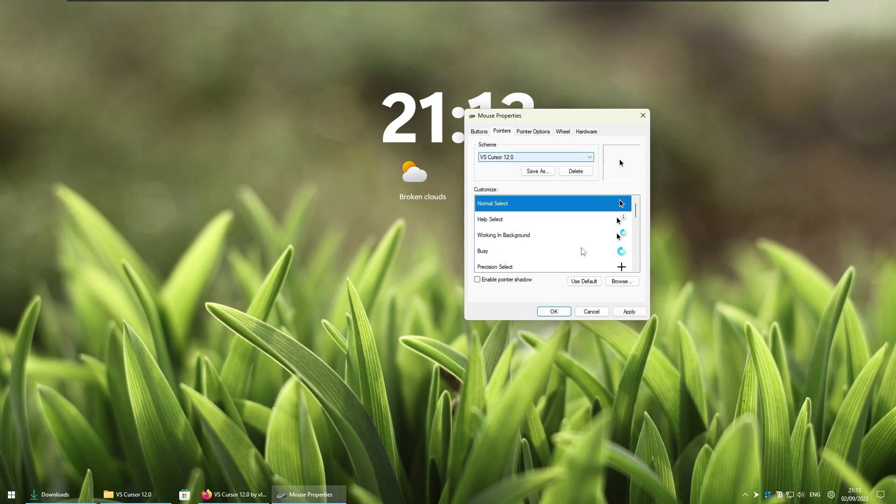
{"action": "left_click", "coordinate": [490, 278]}
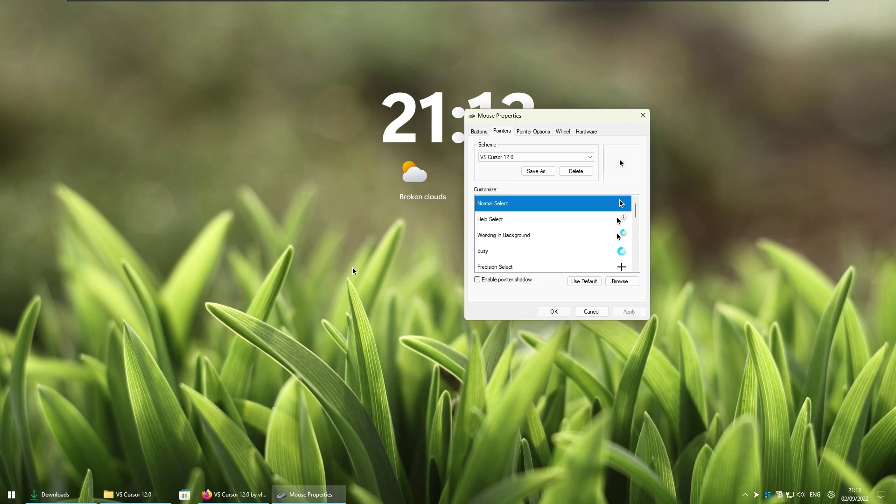
Close the mouse settings and the Firefox DeviantArt cursor page, leaving only the desktop widgets.
{"action": "key", "text": "Return"}
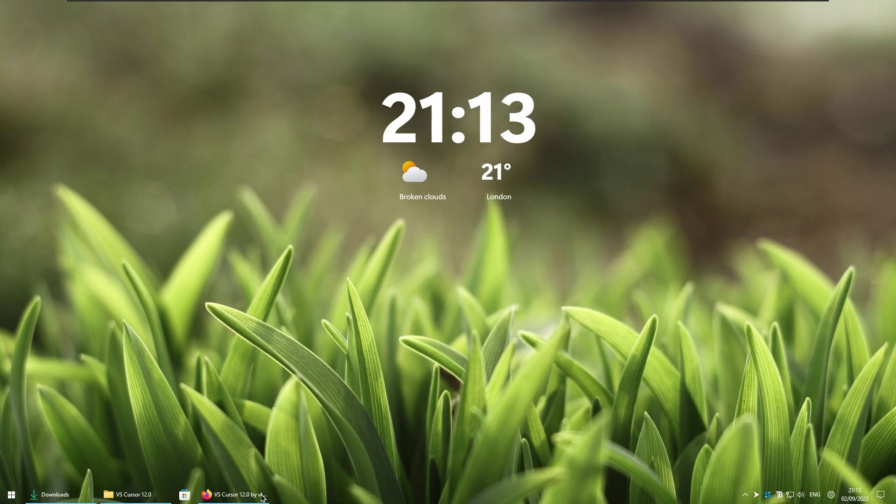
{"action": "left_click", "coordinate": [238, 494]}
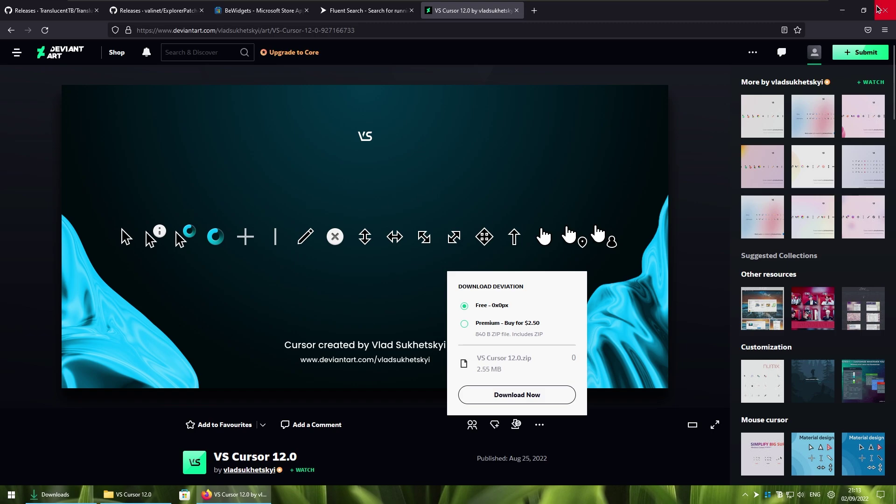
{"action": "left_click", "coordinate": [878, 9]}
{"action": "key", "text": "super"}
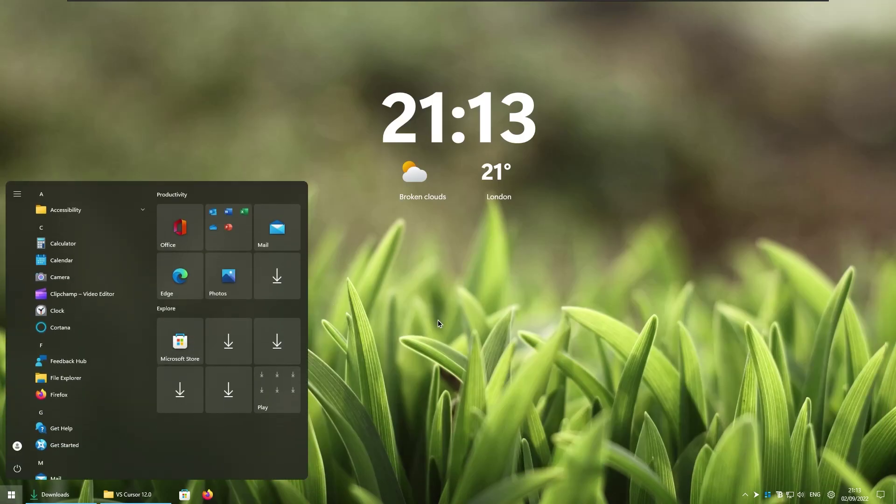
{"action": "key", "text": "super"}
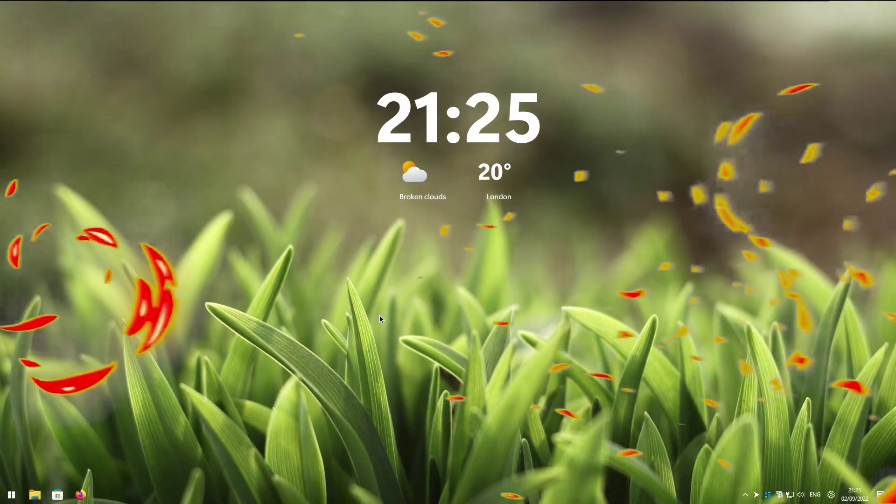
Launch Task Manager from the taskbar and check CPU and memory performance (2.2 of 4.0 GB used).
{"action": "right_click", "coordinate": [453, 498]}
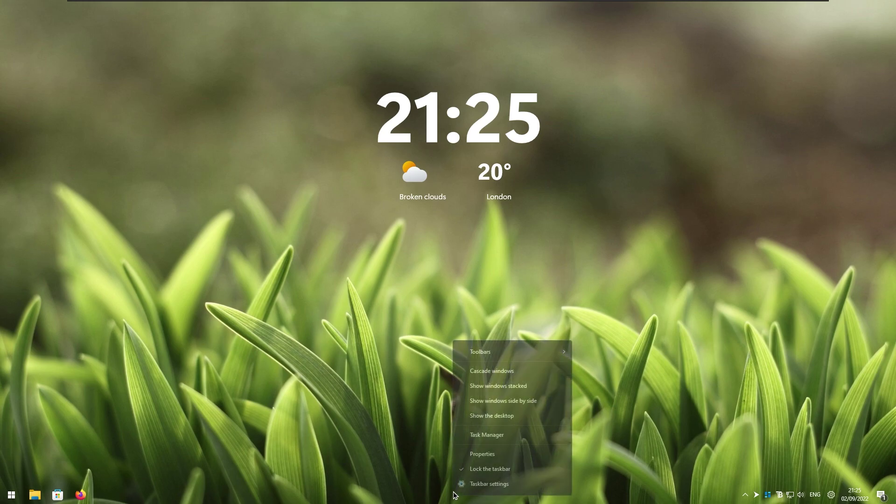
{"action": "left_click", "coordinate": [513, 436]}
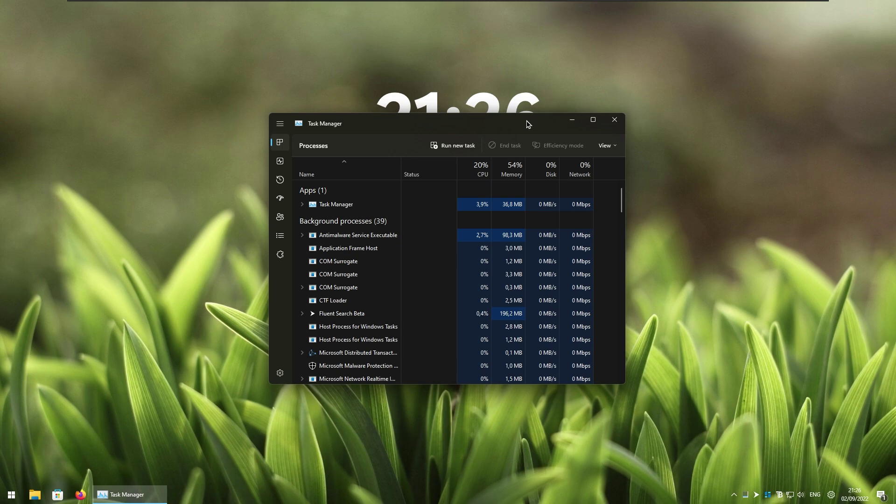
{"action": "left_click", "coordinate": [280, 161]}
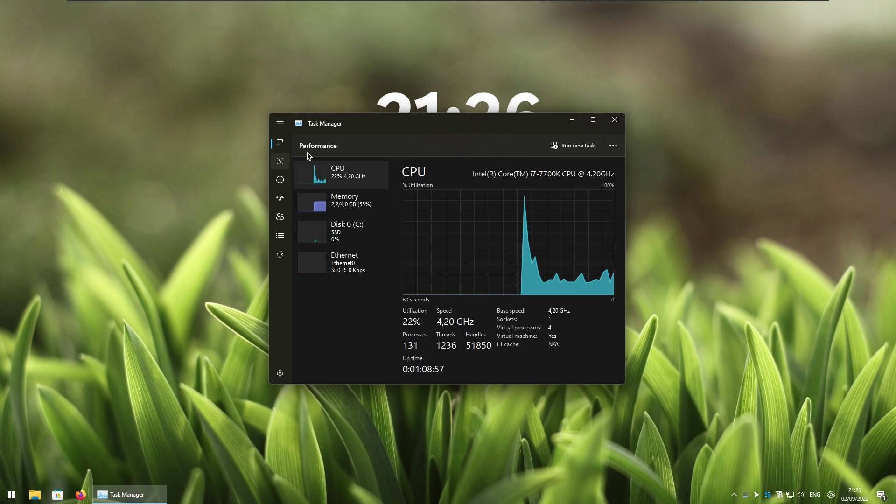
{"action": "left_click", "coordinate": [362, 208]}
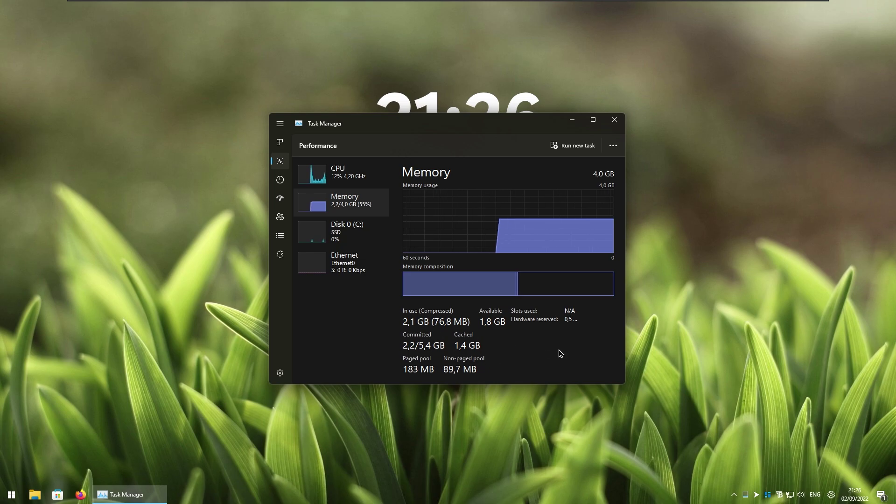
Switch Task Manager back to the Processes list showing 39 background processes.
{"action": "key", "text": "ctrl+shift+Tab"}
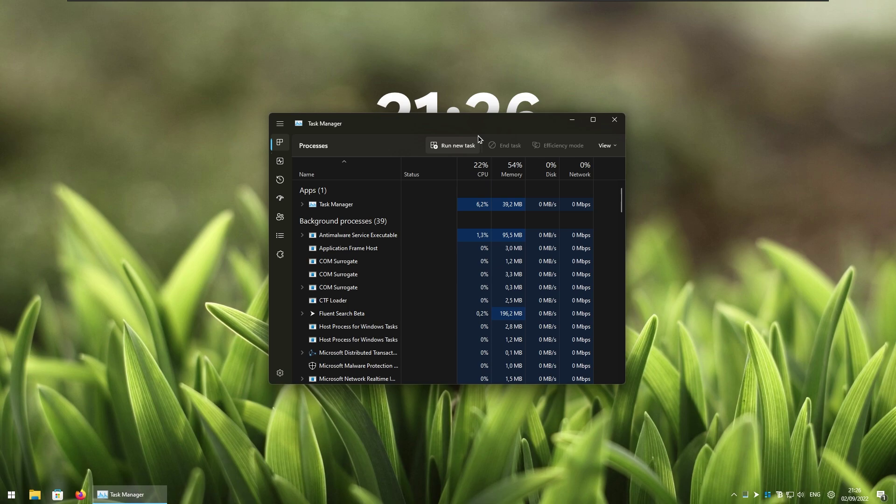